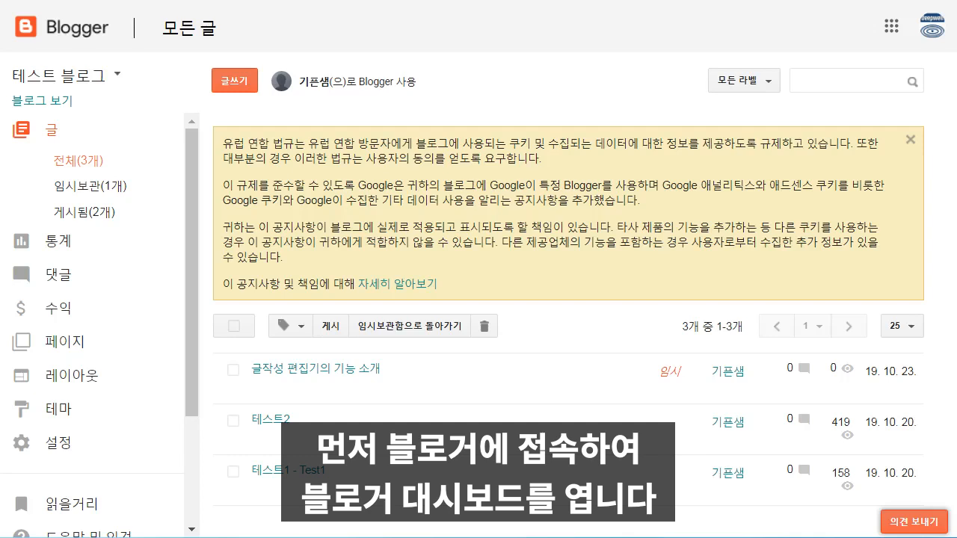
- Create a new blog post from the posts list and go through its title field to the body
{"action": "left_click", "coordinate": [49, 135]}
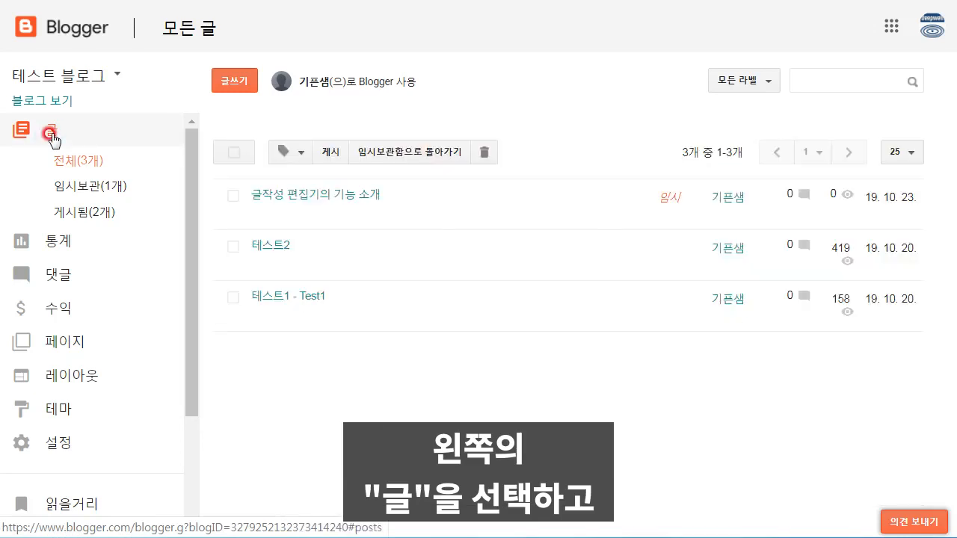
{"action": "left_click", "coordinate": [237, 83]}
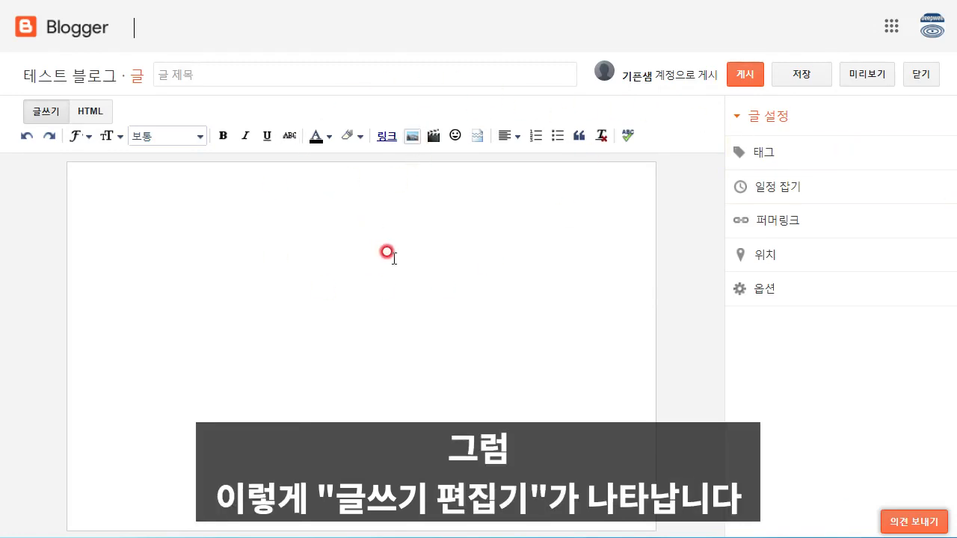
{"action": "left_click", "coordinate": [183, 75]}
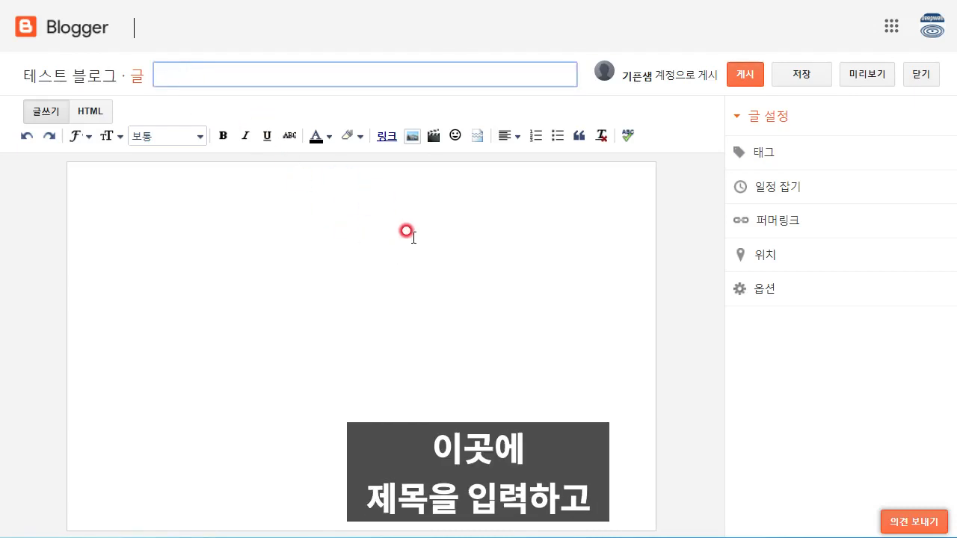
{"action": "left_click", "coordinate": [299, 208]}
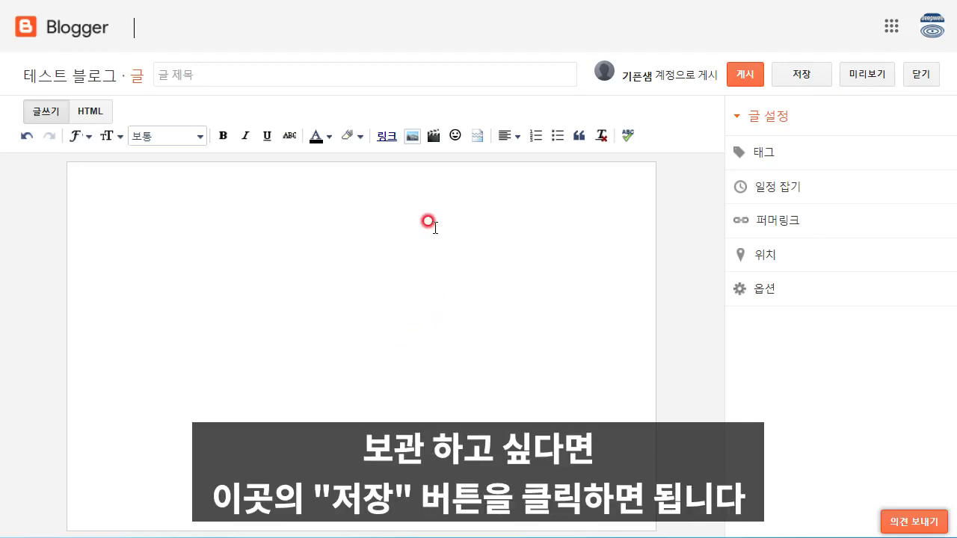
- Save the blank post and close its editor
{"action": "left_click", "coordinate": [802, 77]}
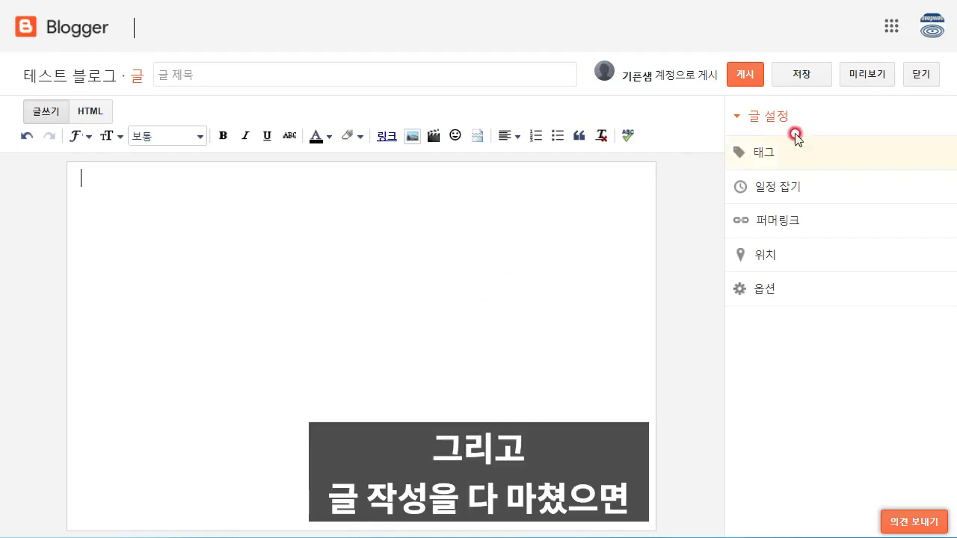
{"action": "left_click", "coordinate": [926, 85]}
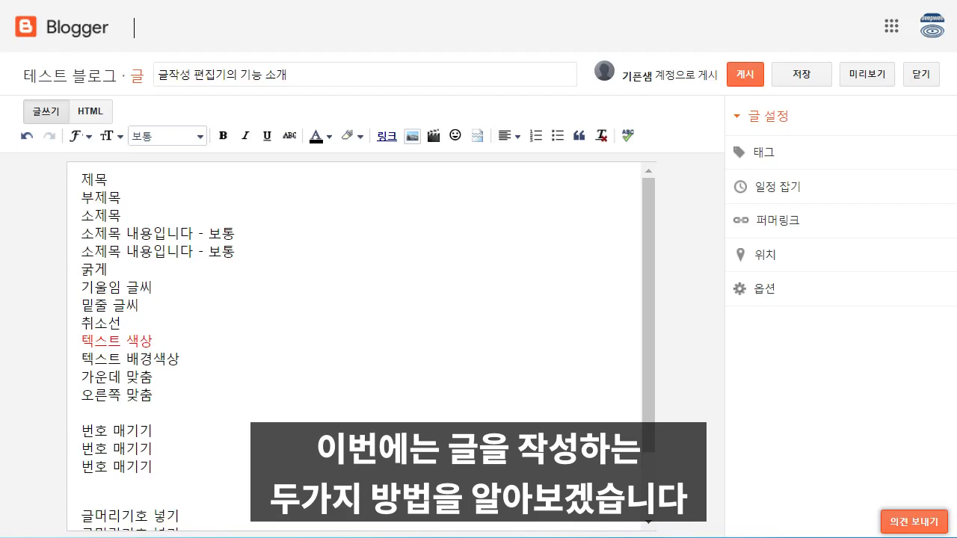
- View the HTML source of the post "글작성 편집기의 기능 소개" and return to the compose view
{"action": "left_click", "coordinate": [40, 112]}
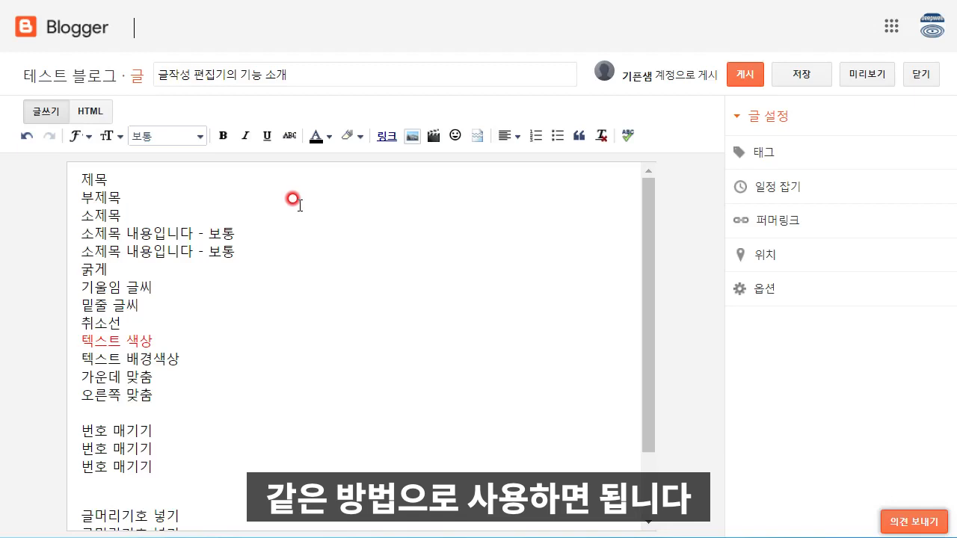
{"action": "left_click", "coordinate": [91, 112]}
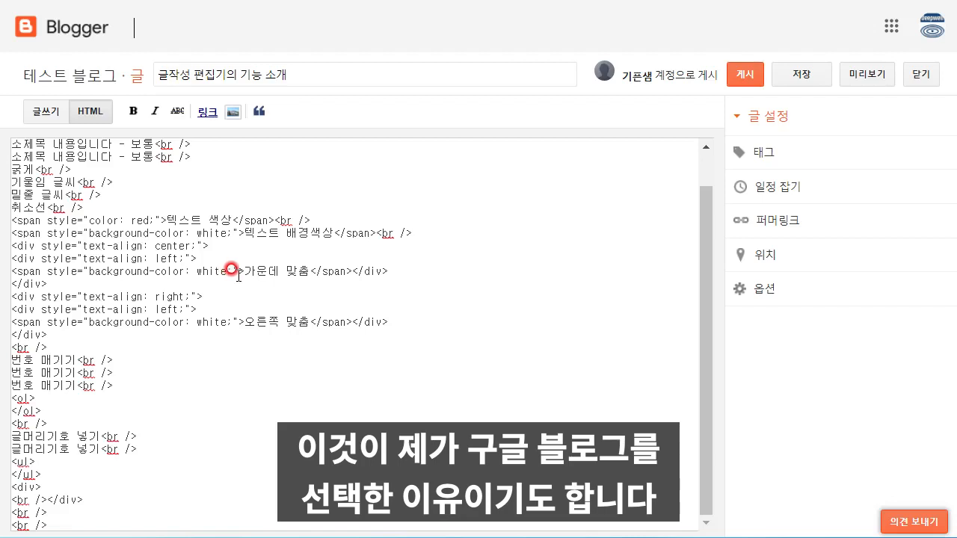
{"action": "left_click", "coordinate": [45, 112]}
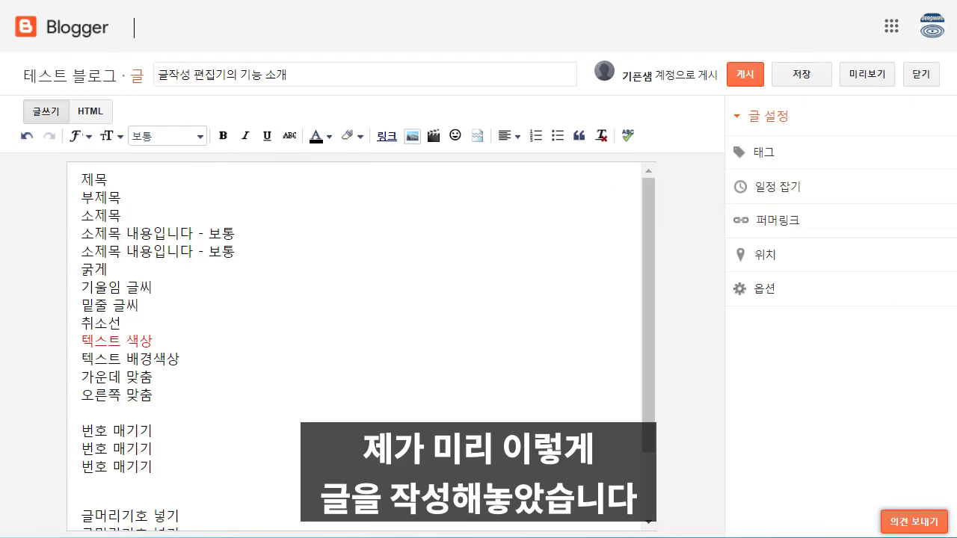
{"action": "mouse_move", "coordinate": [10, 126]}
{"action": "left_mouse_down"}
{"action": "mouse_move", "coordinate": [162, 147]}
{"action": "mouse_move", "coordinate": [641, 155]}
{"action": "left_mouse_up"}
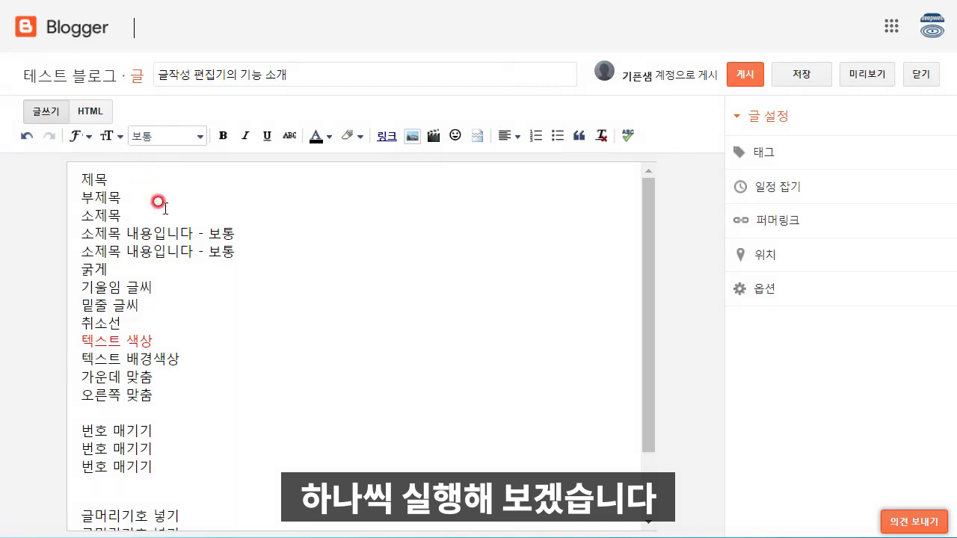
- Examine the available fonts, text sizes and heading styles without applying any of them
{"action": "left_click", "coordinate": [86, 140]}
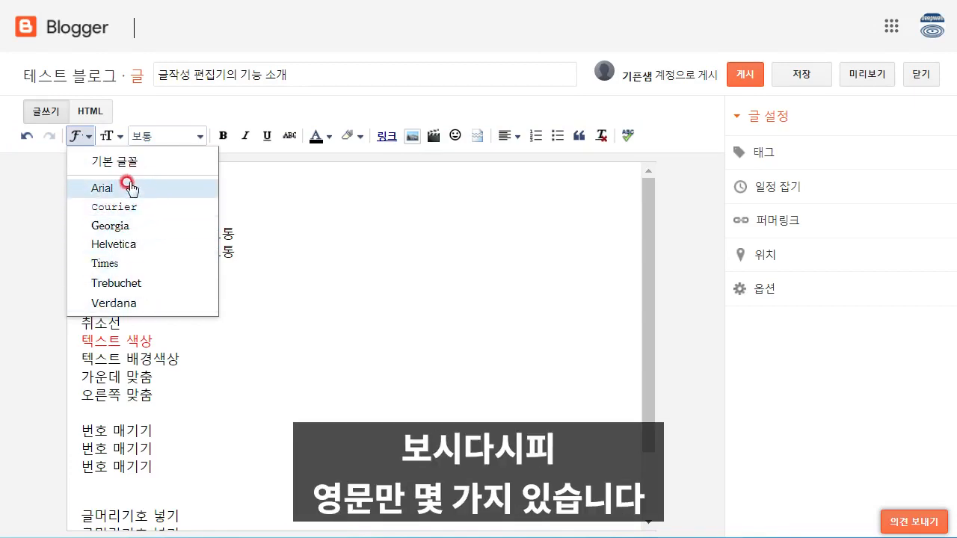
{"action": "left_click", "coordinate": [275, 201]}
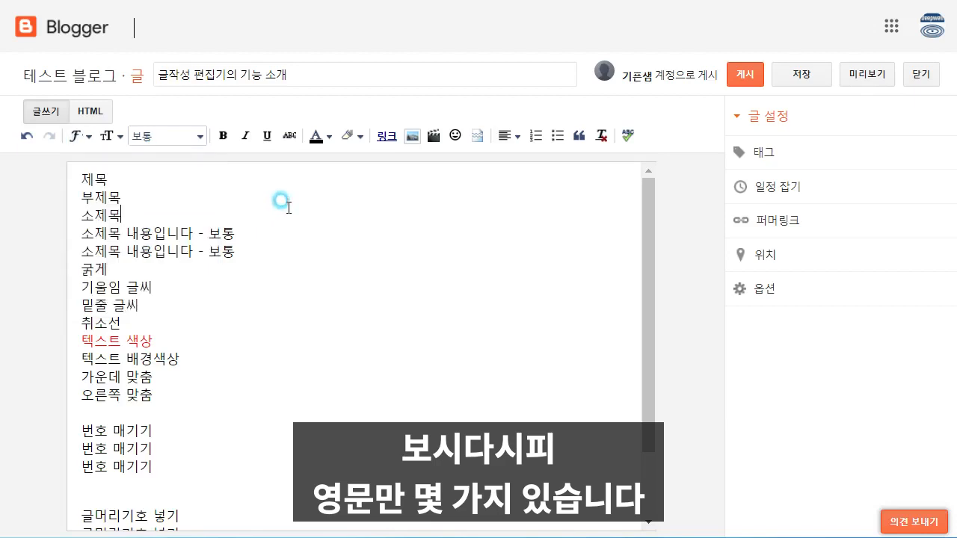
{"action": "left_click", "coordinate": [110, 134]}
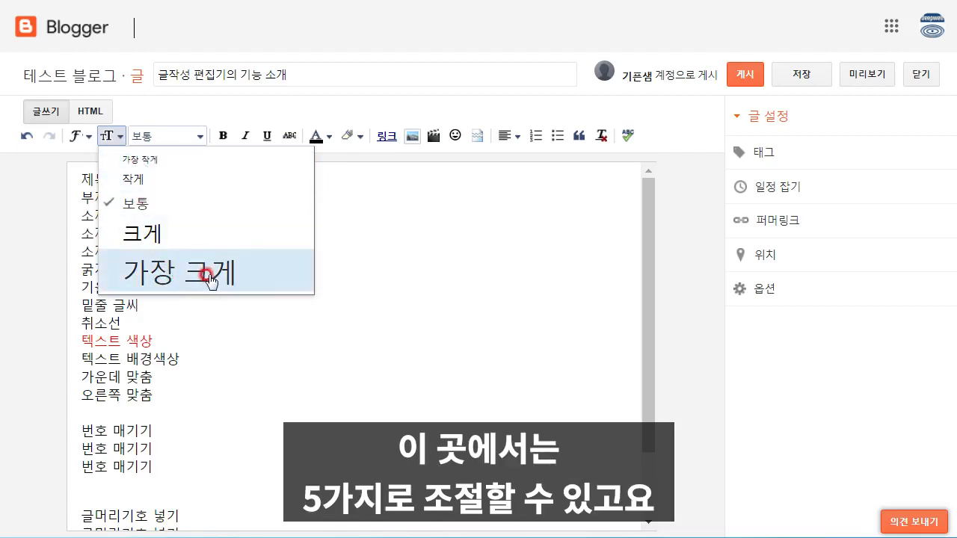
{"action": "left_click", "coordinate": [377, 212]}
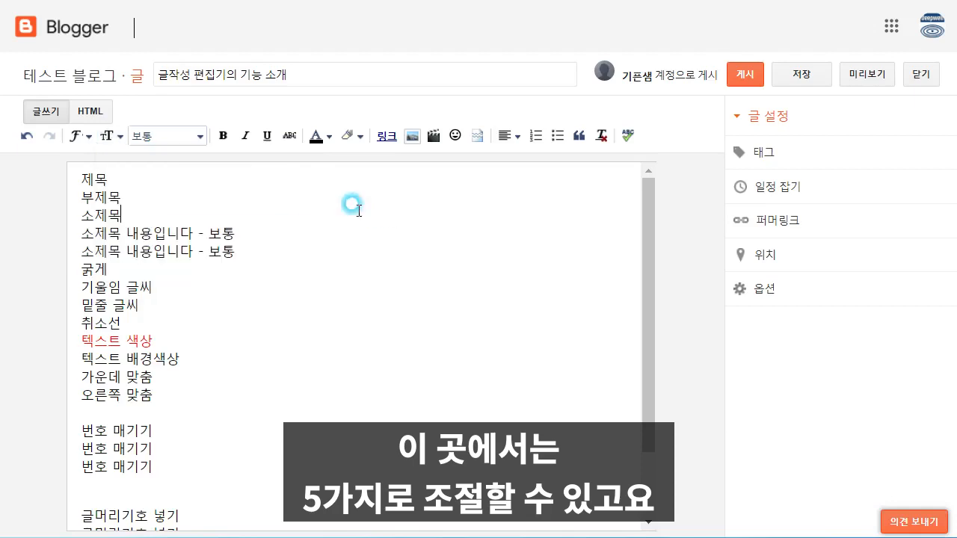
{"action": "left_click", "coordinate": [198, 137]}
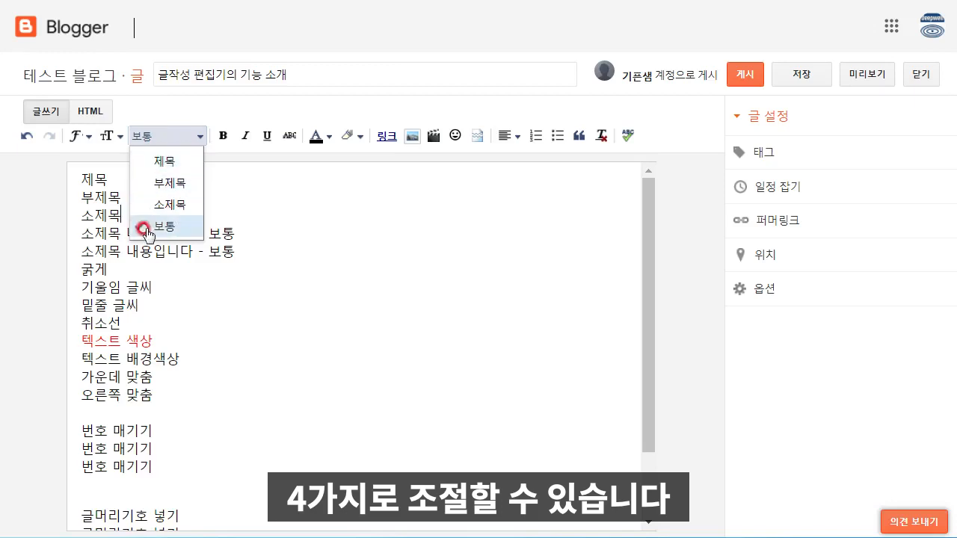
{"action": "left_click", "coordinate": [257, 184]}
{"action": "left_click", "coordinate": [118, 136]}
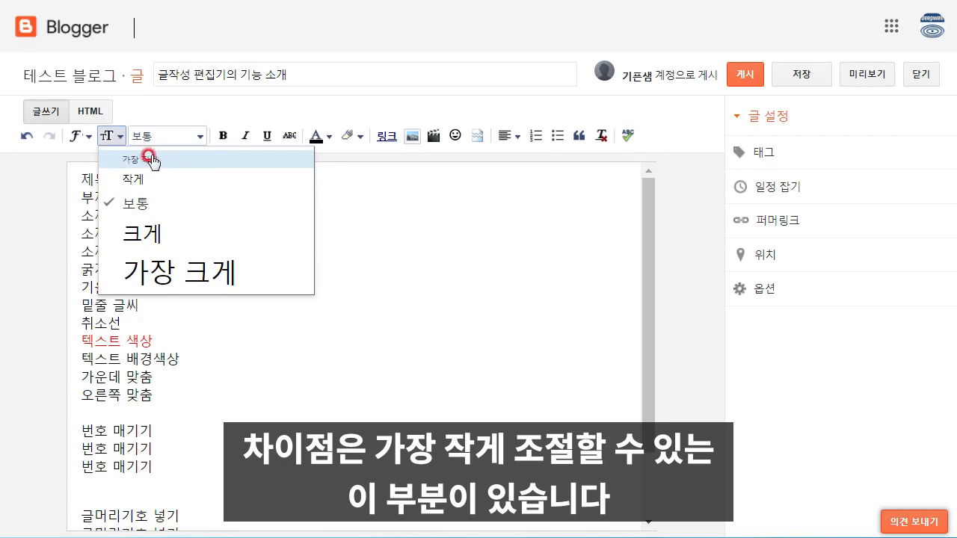
{"action": "left_click", "coordinate": [374, 185]}
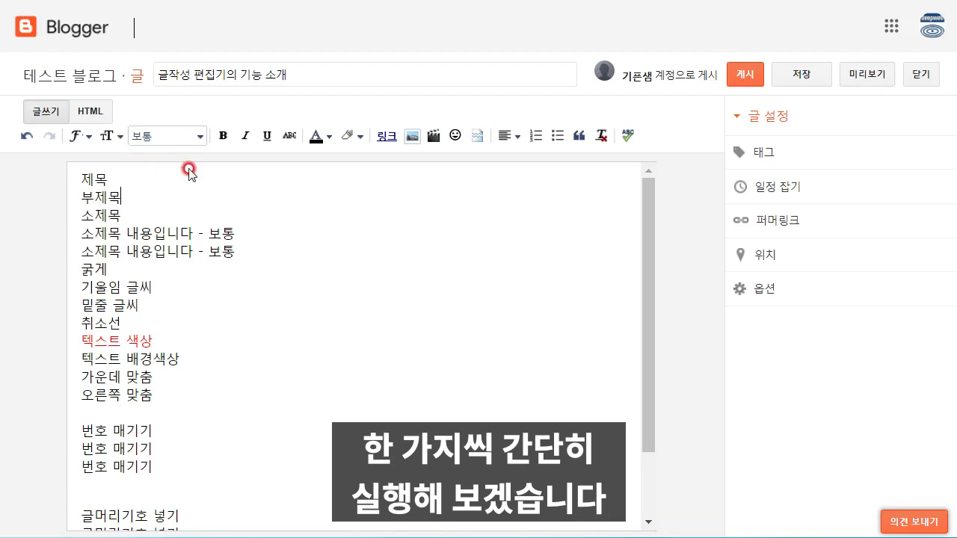
- Apply the 제목 heading style to the "제목" line at the start of the post
{"action": "left_click_drag", "start_coordinate": [106, 176], "coordinate": [75, 173]}
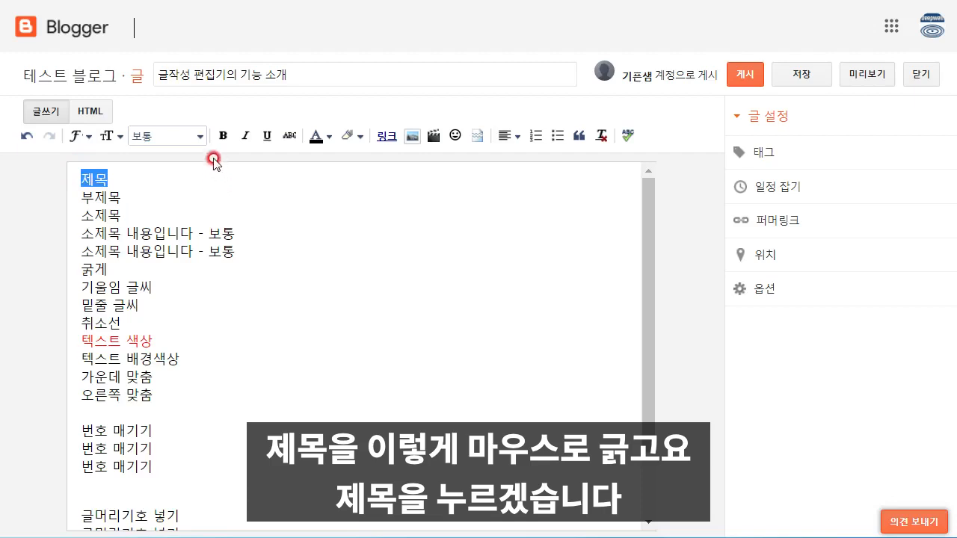
{"action": "left_click", "coordinate": [200, 137]}
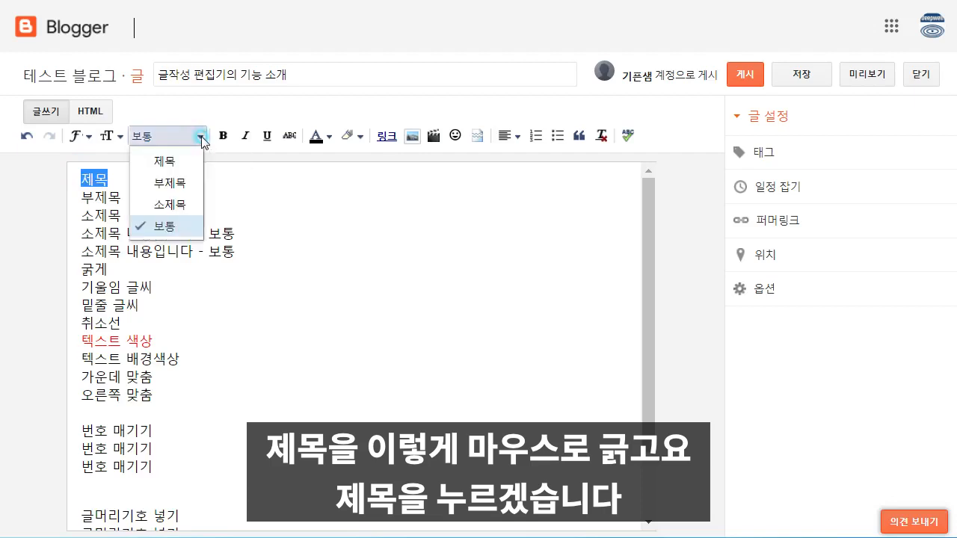
{"action": "left_click", "coordinate": [166, 160]}
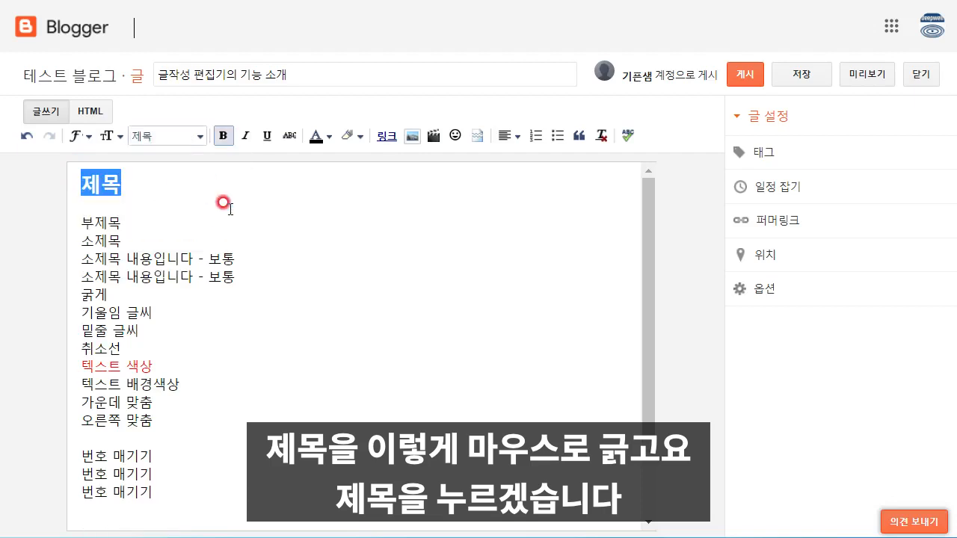
- Apply the 부제목 heading style to the "부제목" line
{"action": "left_click", "coordinate": [123, 221]}
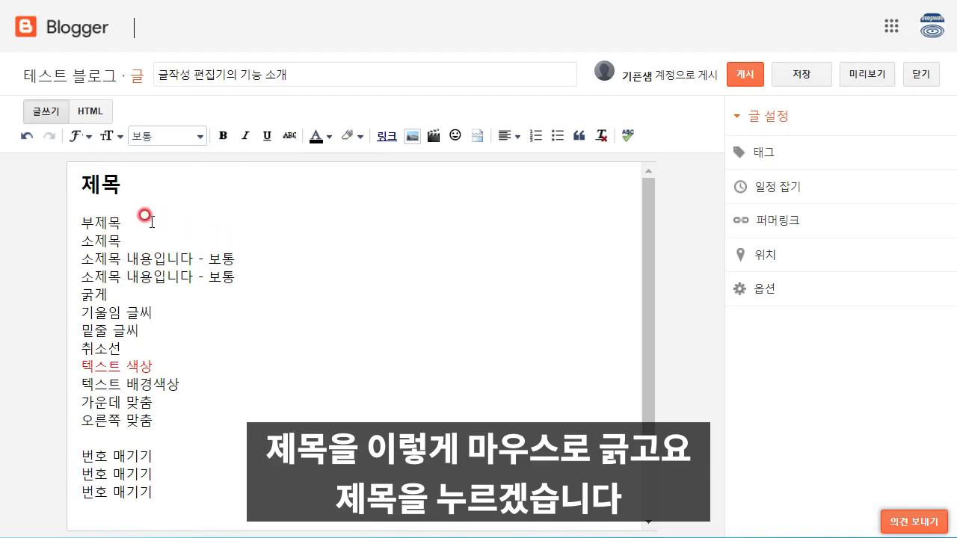
{"action": "left_click_drag", "start_coordinate": [122, 221], "coordinate": [71, 219]}
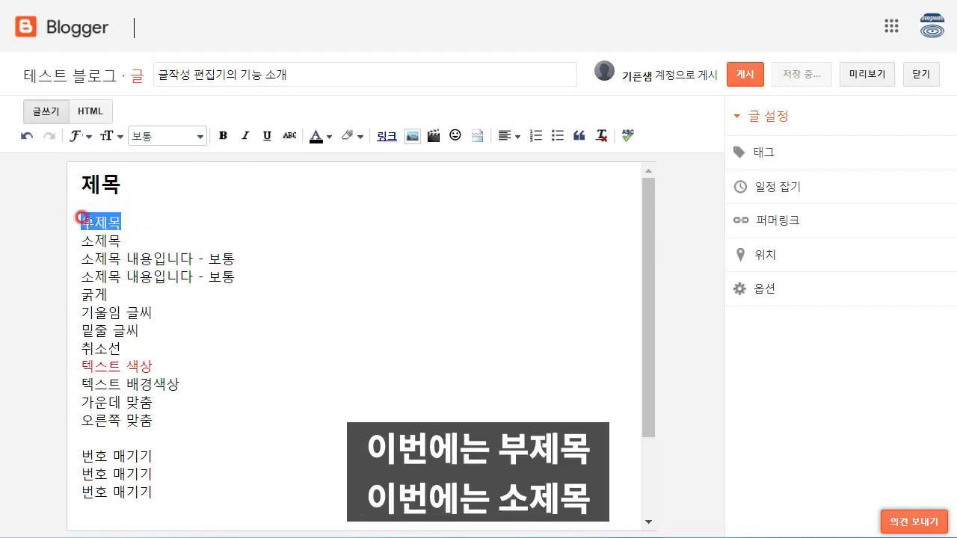
{"action": "left_click", "coordinate": [202, 139]}
{"action": "left_click", "coordinate": [176, 180]}
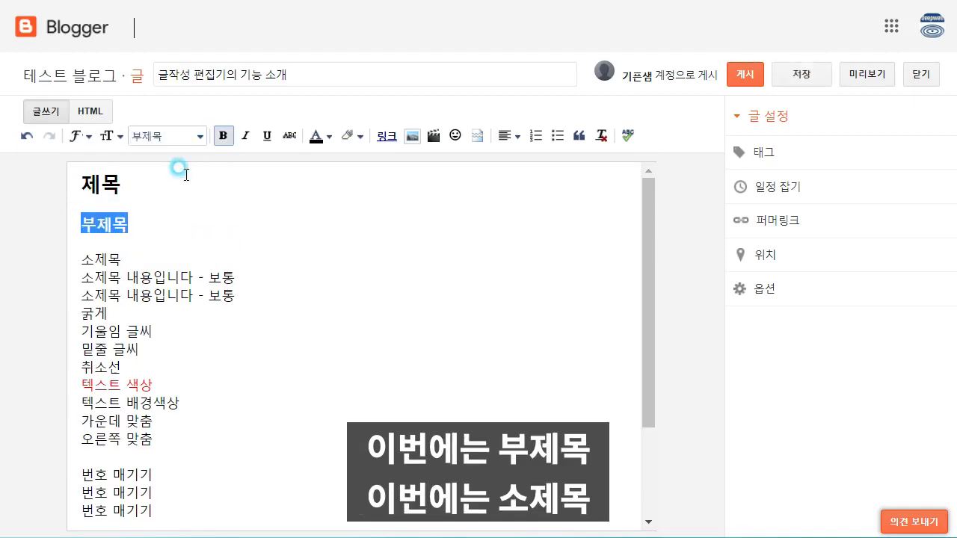
- Apply the 소제목 heading style to the "소제목" line
{"action": "left_click_drag", "start_coordinate": [120, 259], "coordinate": [71, 253]}
{"action": "left_click", "coordinate": [203, 139]}
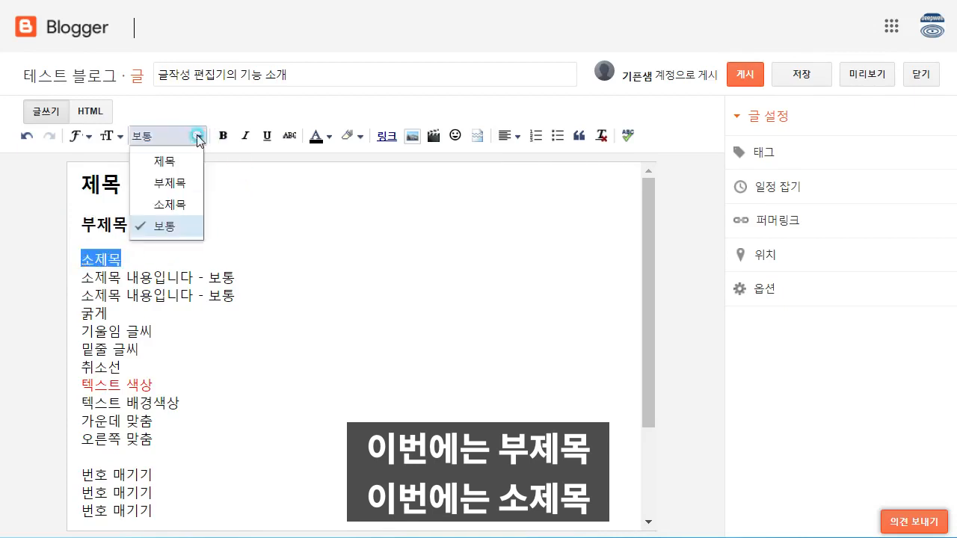
{"action": "left_click", "coordinate": [185, 200]}
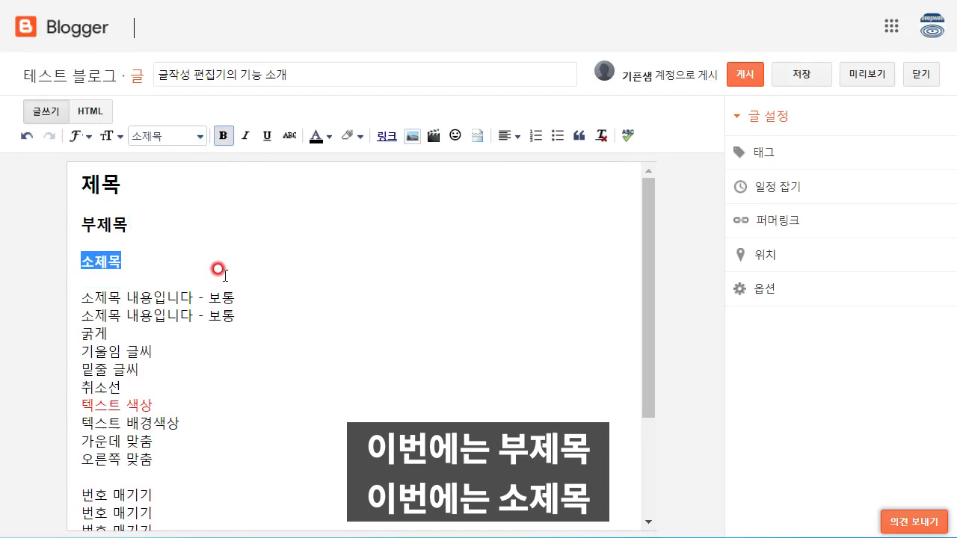
{"action": "left_click", "coordinate": [264, 308]}
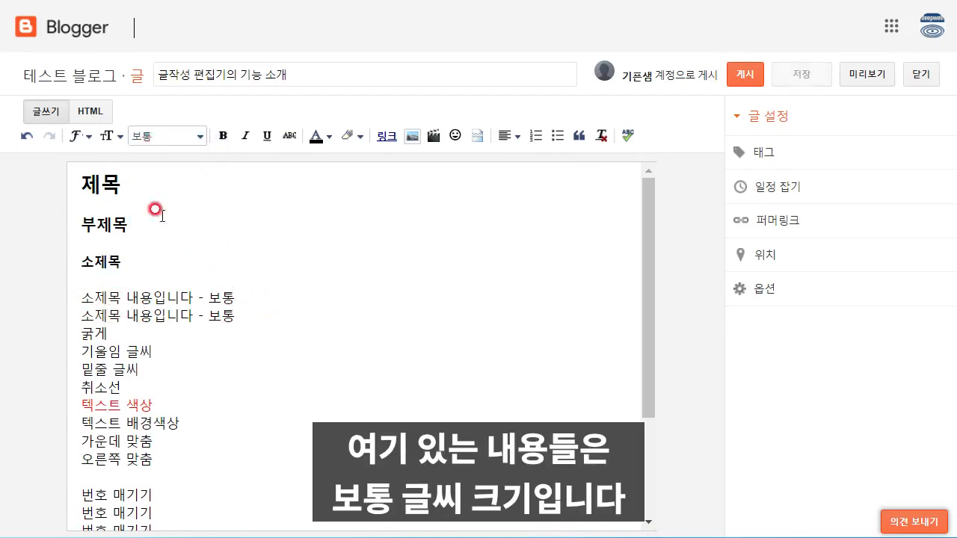
- Make the "굵게" line bold
{"action": "left_click", "coordinate": [93, 336]}
{"action": "left_click", "coordinate": [121, 307]}
{"action": "left_click_drag", "start_coordinate": [103, 329], "coordinate": [75, 327]}
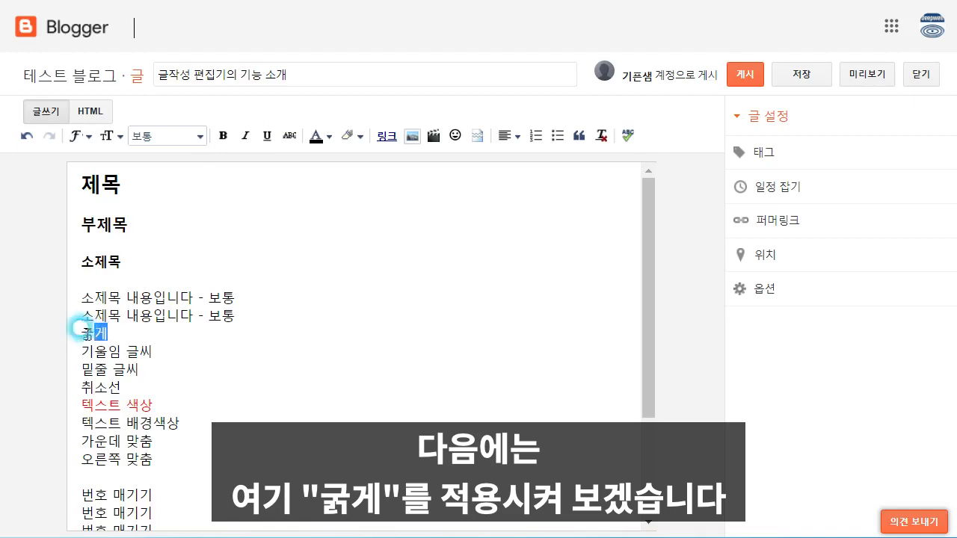
{"action": "left_click", "coordinate": [223, 135]}
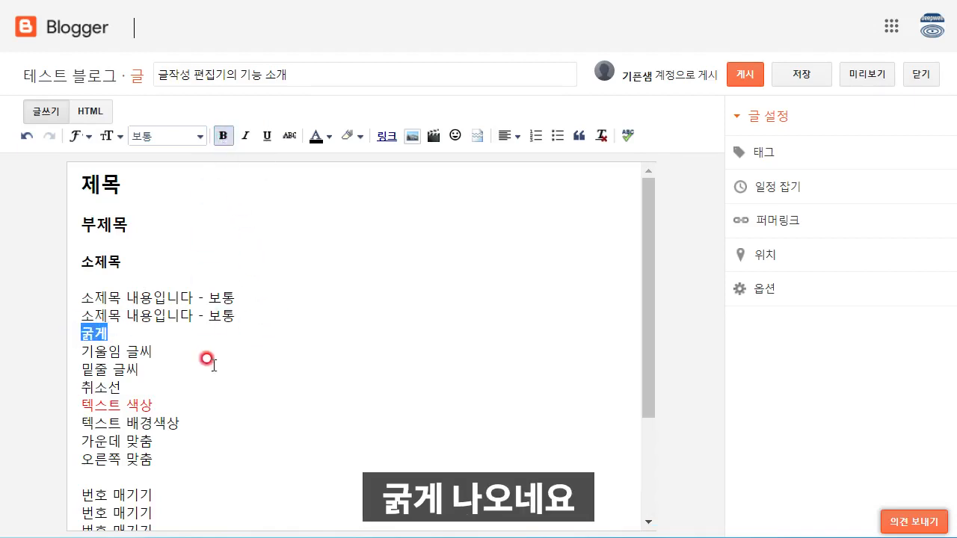
{"action": "left_click", "coordinate": [198, 398]}
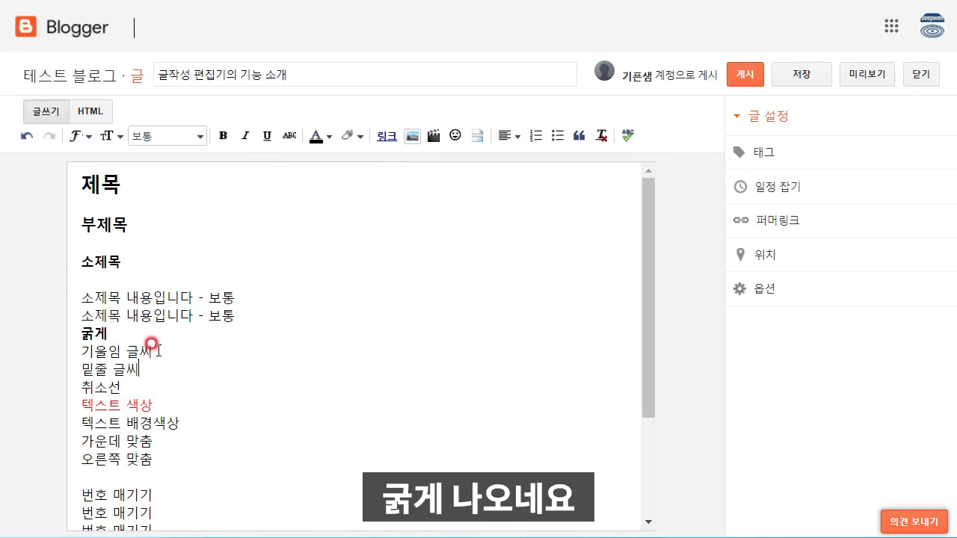
- Italicize the "기울임 글씨" line
{"action": "left_click_drag", "start_coordinate": [153, 349], "coordinate": [80, 351]}
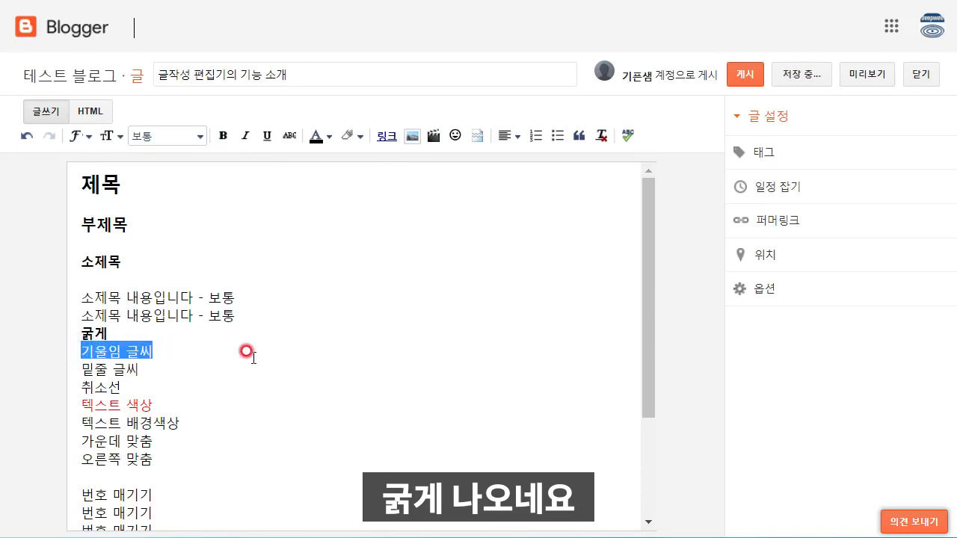
{"action": "left_click", "coordinate": [246, 141]}
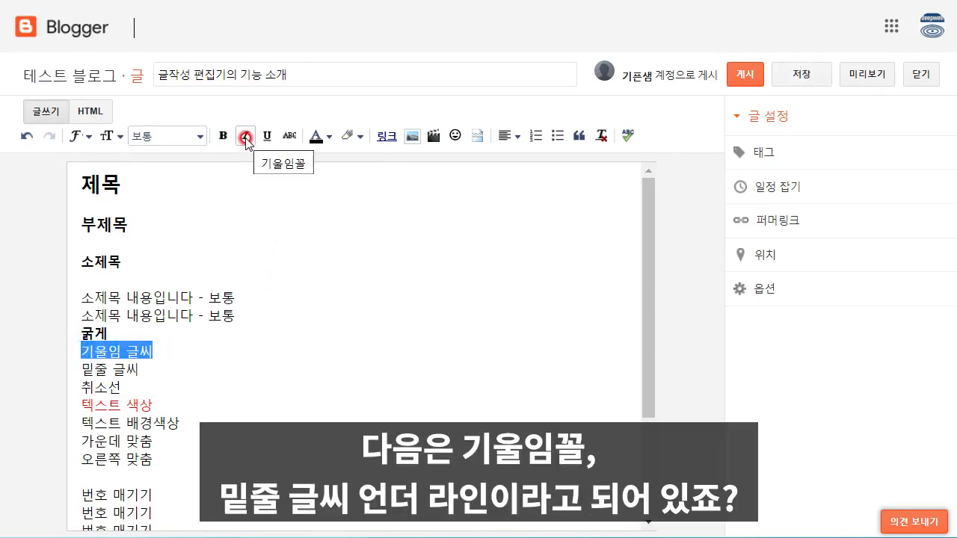
{"action": "left_click", "coordinate": [180, 378]}
- Underline the "밑줄 글씨" line
{"action": "left_click", "coordinate": [156, 377]}
{"action": "left_click_drag", "start_coordinate": [139, 369], "coordinate": [81, 370]}
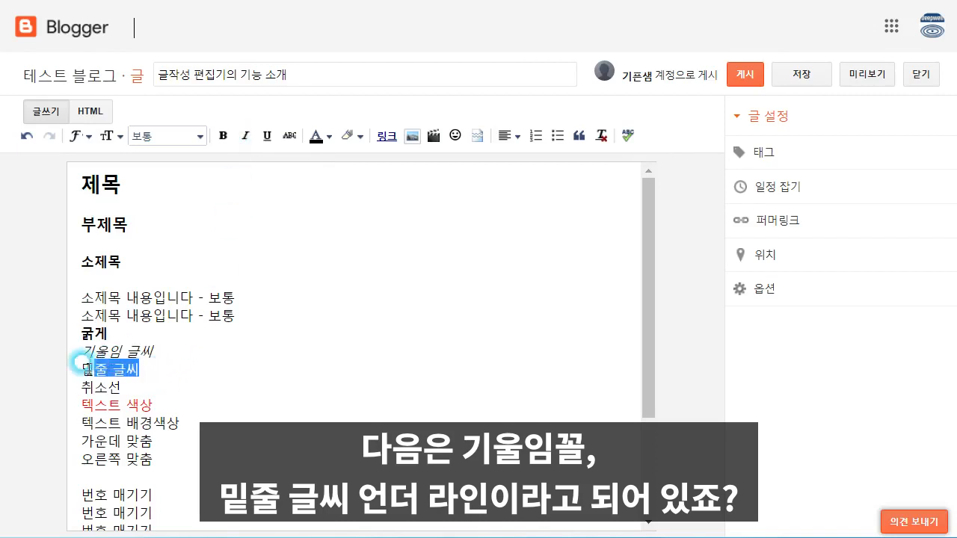
{"action": "left_click", "coordinate": [267, 136]}
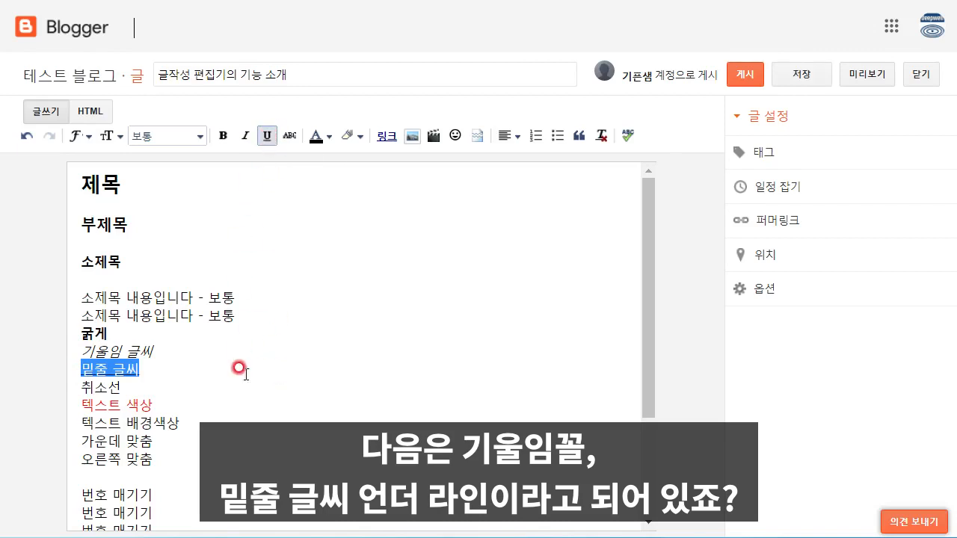
- Apply strikethrough to the "취소선" line
{"action": "left_click", "coordinate": [125, 387]}
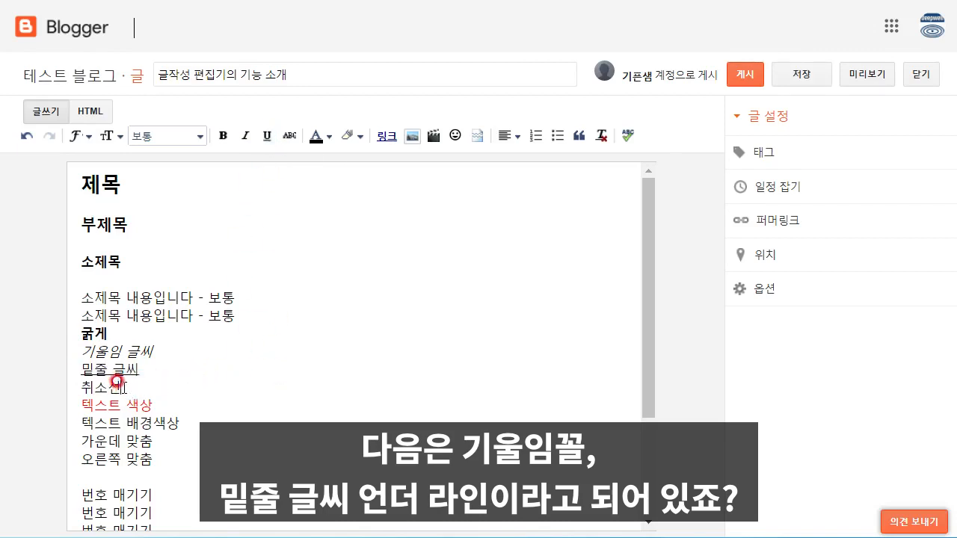
{"action": "left_click_drag", "start_coordinate": [122, 386], "coordinate": [75, 385]}
{"action": "left_click", "coordinate": [288, 136]}
{"action": "left_click", "coordinate": [178, 406]}
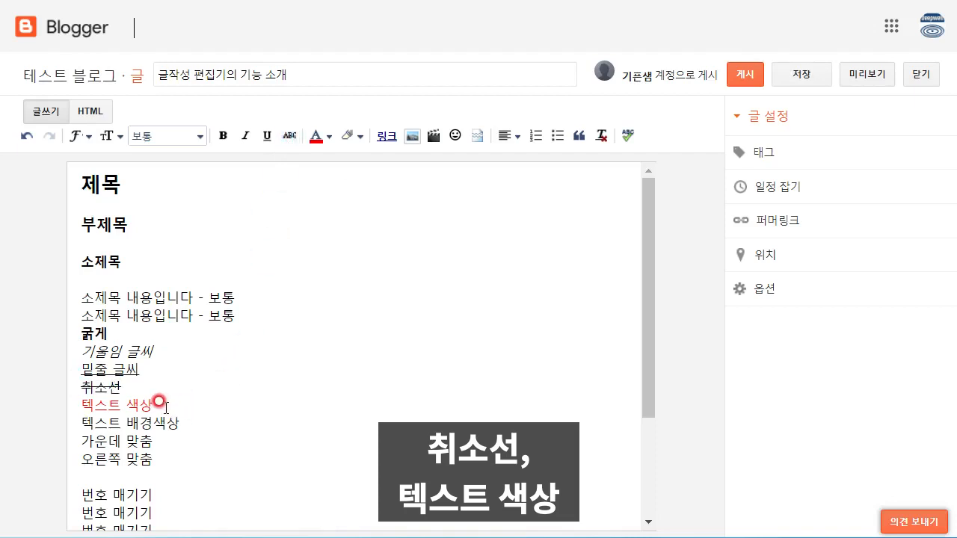
- Set the text colour of the "텍스트 색상" line to red
{"action": "left_click_drag", "start_coordinate": [151, 400], "coordinate": [75, 404]}
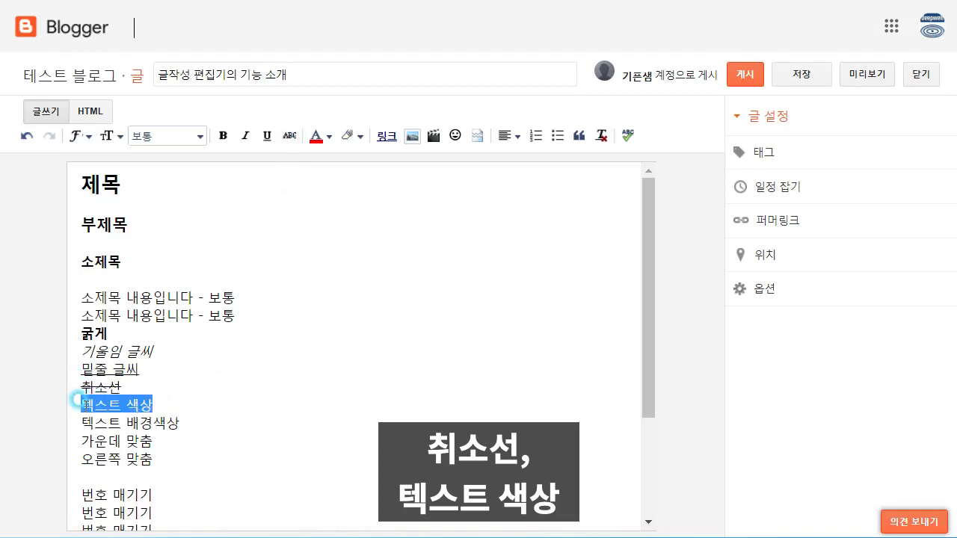
{"action": "left_click", "coordinate": [316, 138]}
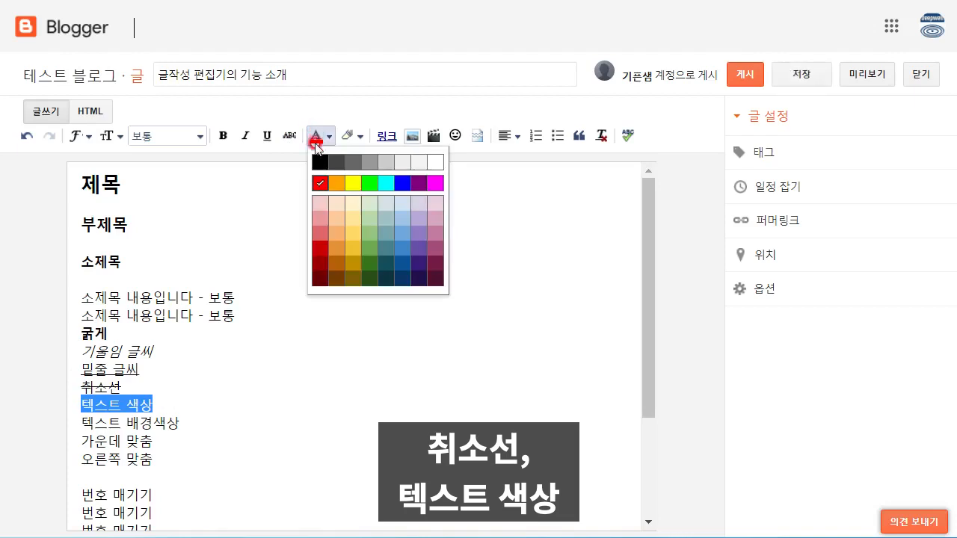
{"action": "left_click", "coordinate": [319, 183]}
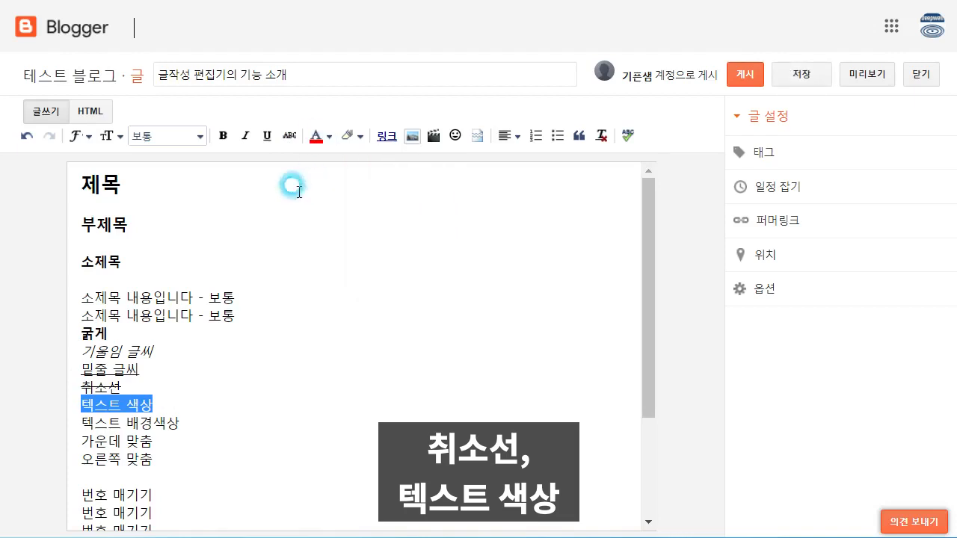
{"action": "left_click", "coordinate": [228, 418]}
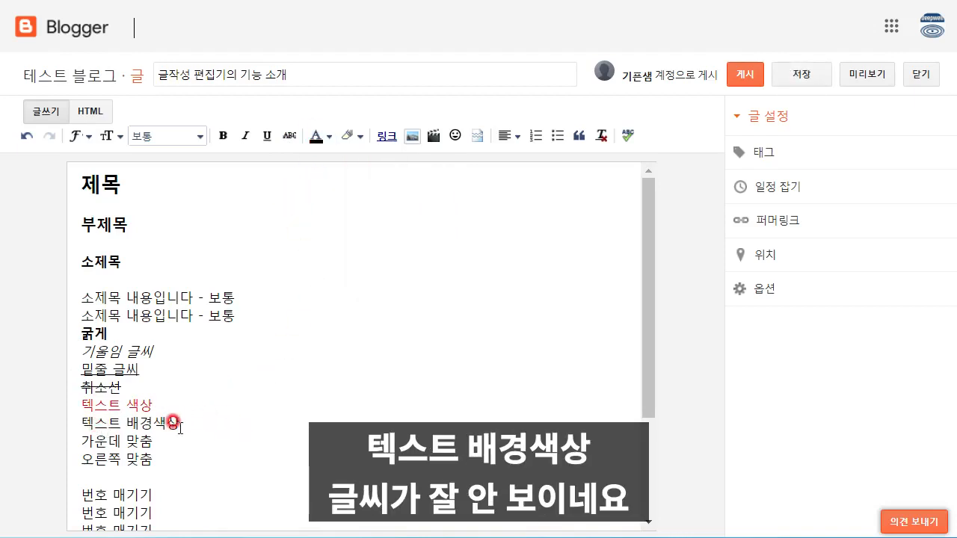
- Apply a red background colour to the "텍스트 배경색상" line
{"action": "left_click_drag", "start_coordinate": [179, 423], "coordinate": [75, 427]}
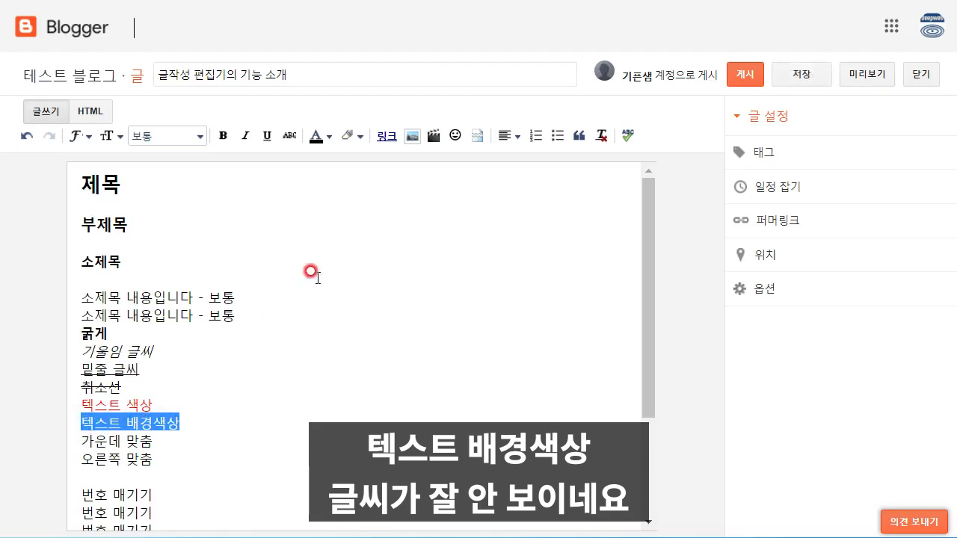
{"action": "left_click", "coordinate": [348, 136]}
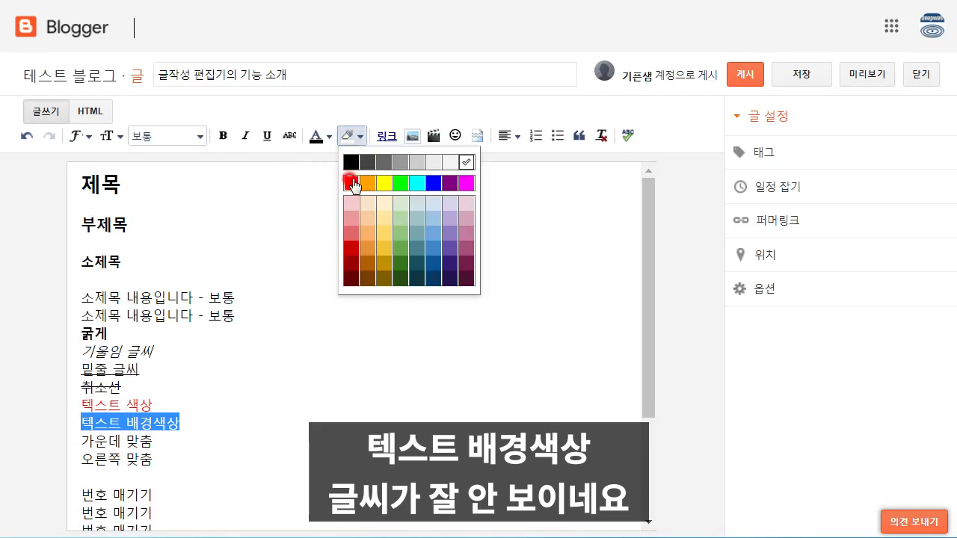
{"action": "left_click", "coordinate": [351, 184]}
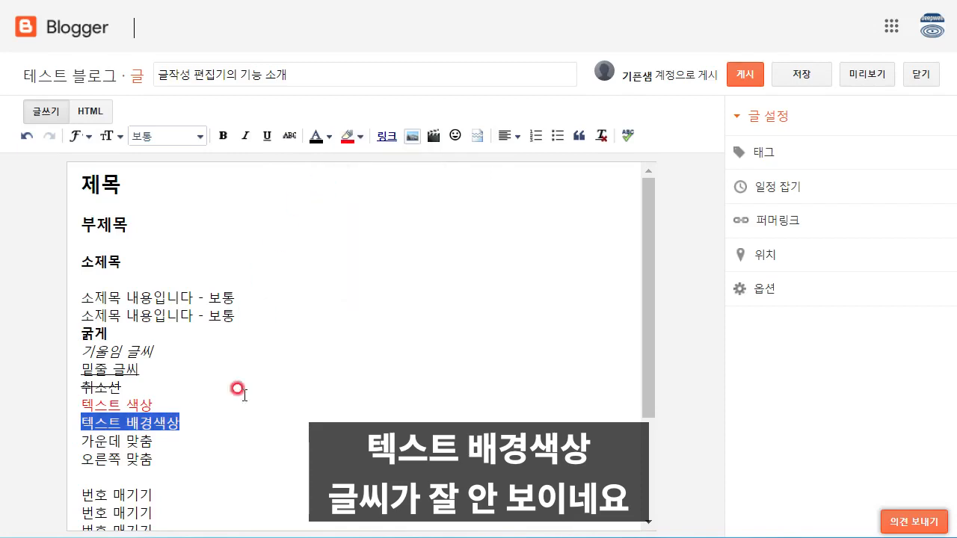
{"action": "left_click", "coordinate": [228, 440]}
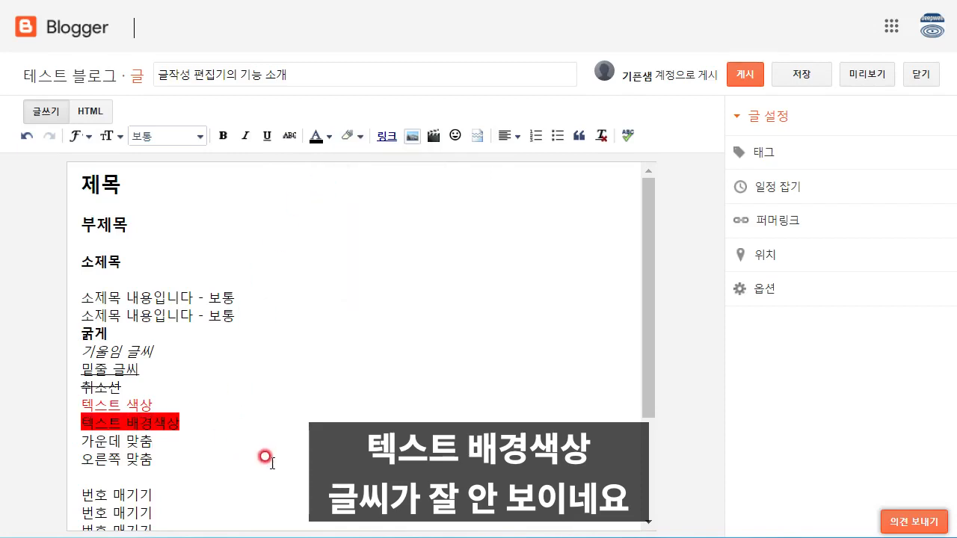
{"action": "left_click_drag", "start_coordinate": [647, 368], "coordinate": [647, 473]}
{"action": "left_click", "coordinate": [283, 325]}
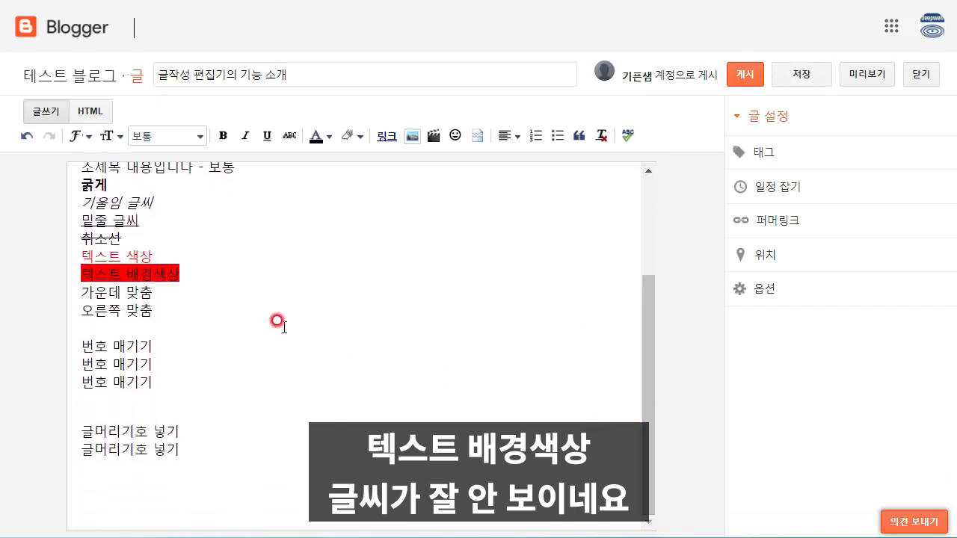
{"action": "left_click", "coordinate": [321, 138]}
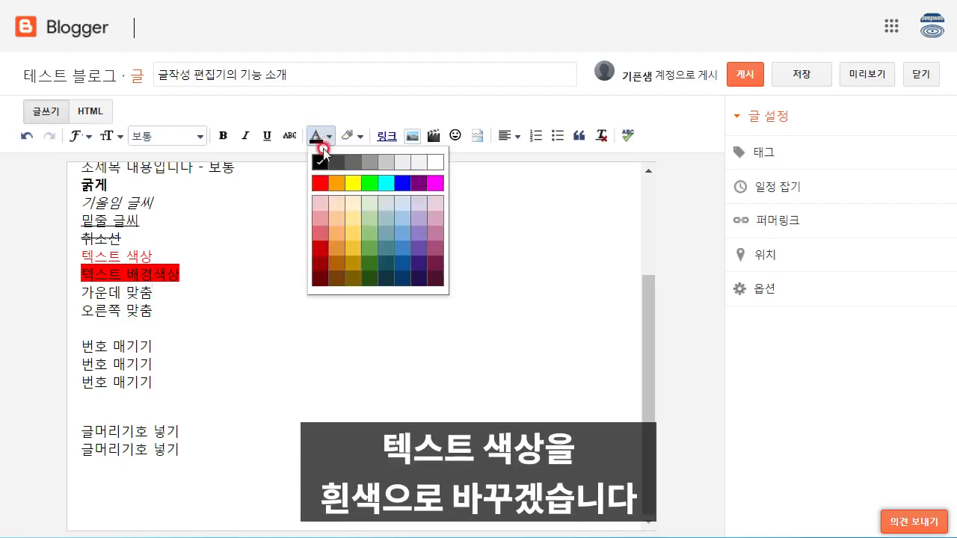
{"action": "left_click", "coordinate": [430, 162]}
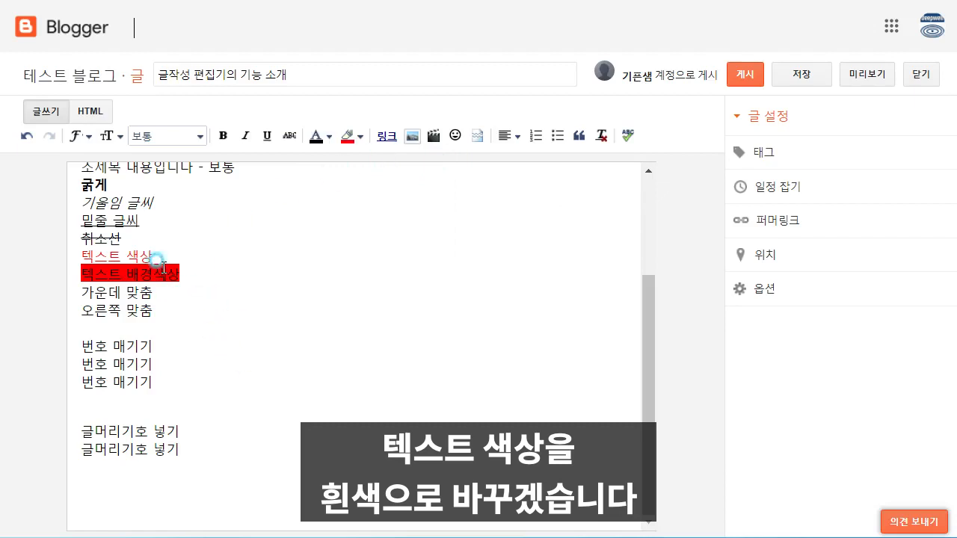
- Change the text colour of the red-highlighted "텍스트 배경색상" line to white
{"action": "left_click_drag", "start_coordinate": [181, 271], "coordinate": [79, 271]}
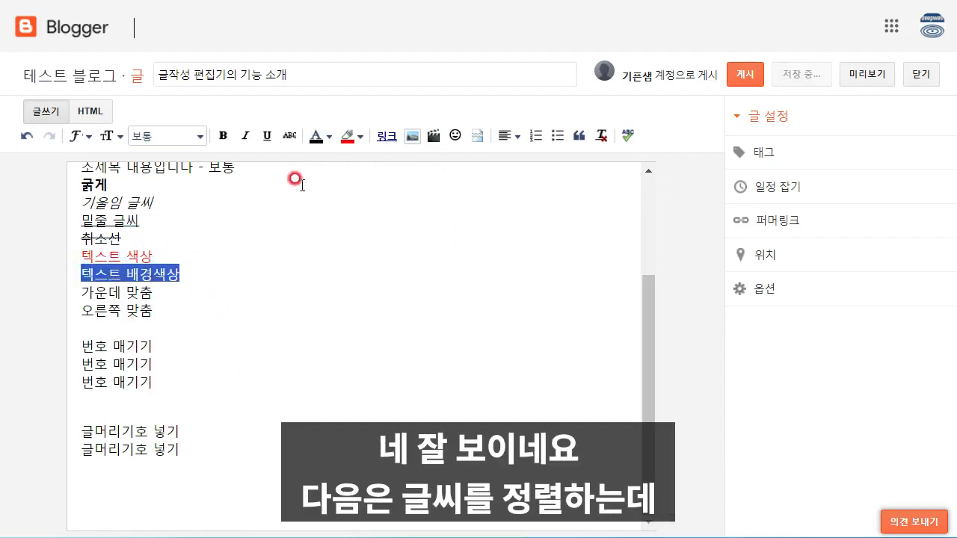
{"action": "left_click", "coordinate": [316, 136]}
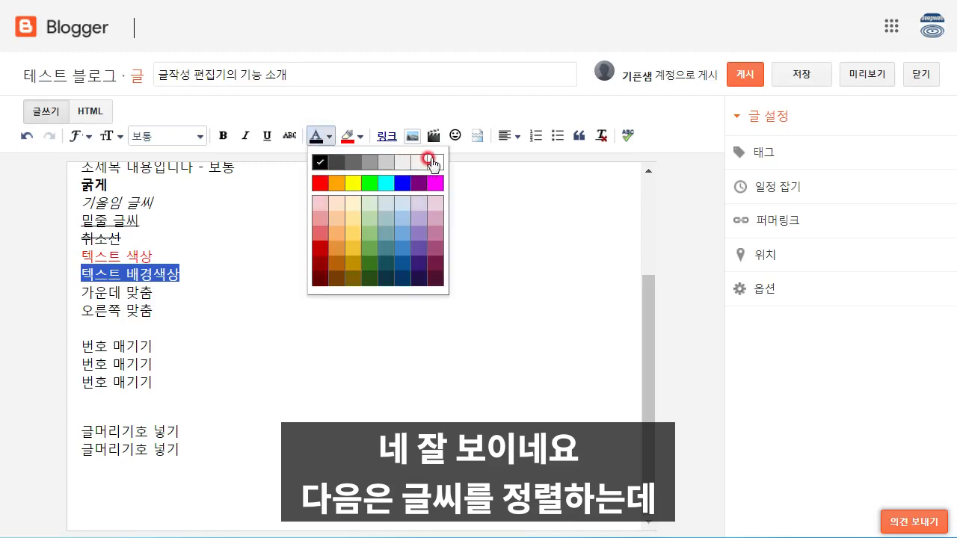
{"action": "left_click", "coordinate": [430, 158]}
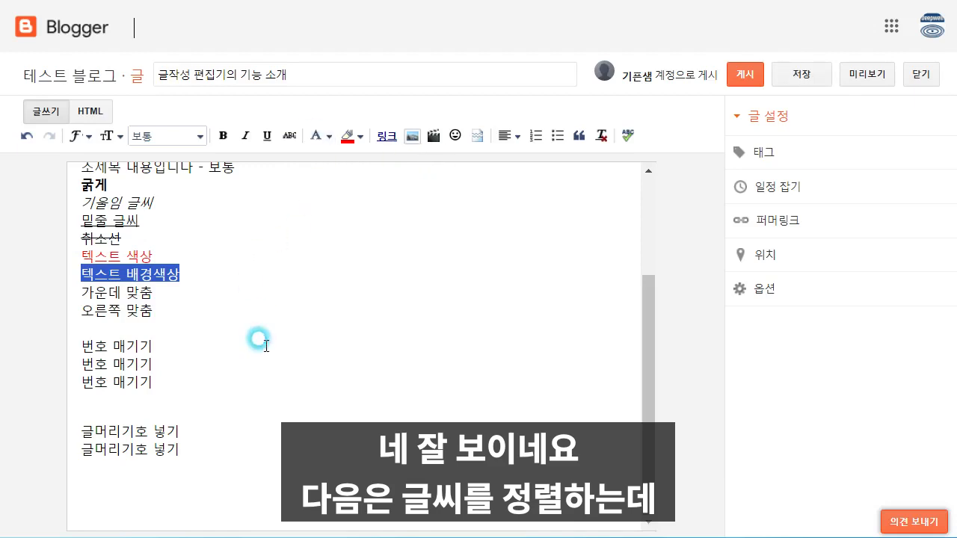
{"action": "left_click", "coordinate": [209, 312]}
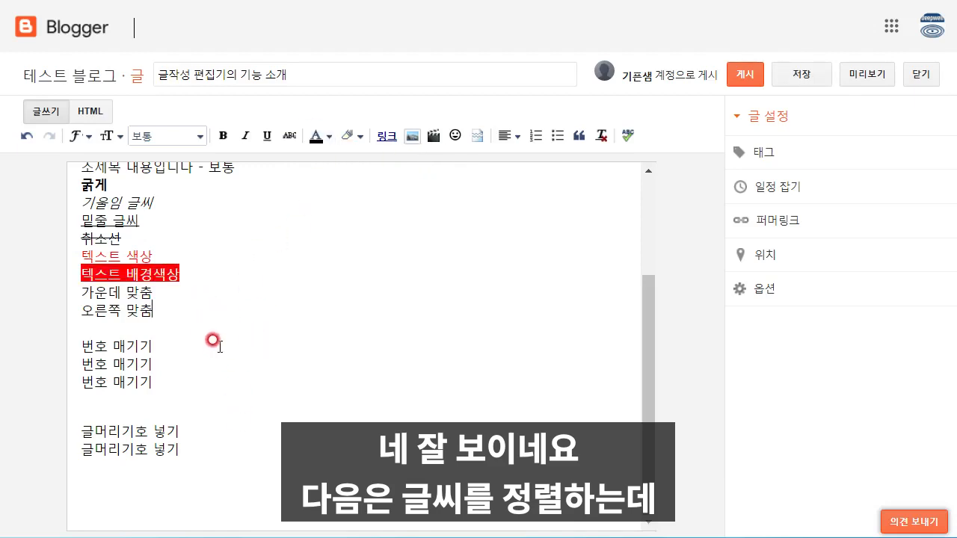
- Centre-align the "가운데 맞춤" line
{"action": "left_click_drag", "start_coordinate": [155, 292], "coordinate": [79, 291]}
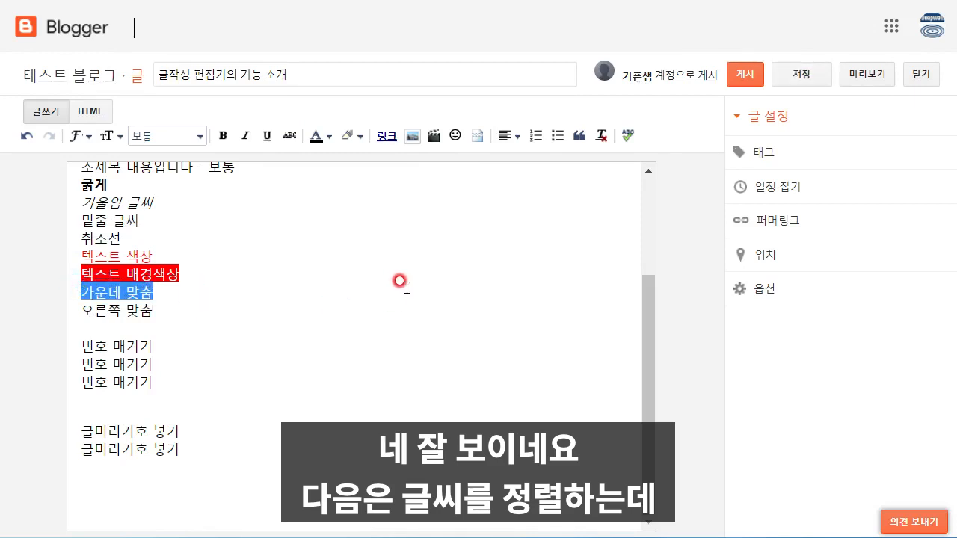
{"action": "left_click", "coordinate": [516, 137]}
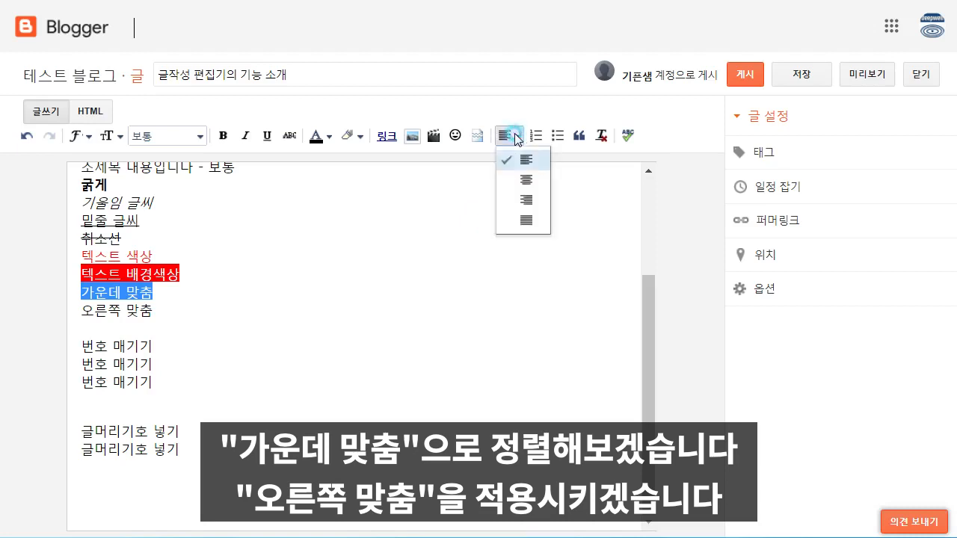
{"action": "left_click", "coordinate": [527, 182]}
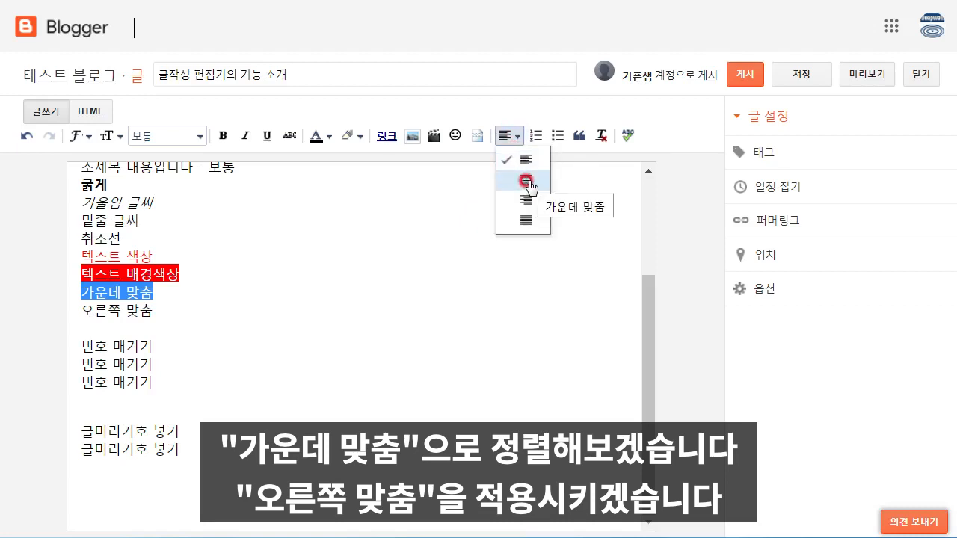
{"action": "left_click", "coordinate": [175, 344]}
- Right-align the "오른쪽 맞춤" line
{"action": "left_click", "coordinate": [154, 316]}
{"action": "left_click_drag", "start_coordinate": [154, 313], "coordinate": [74, 308]}
{"action": "left_click", "coordinate": [517, 137]}
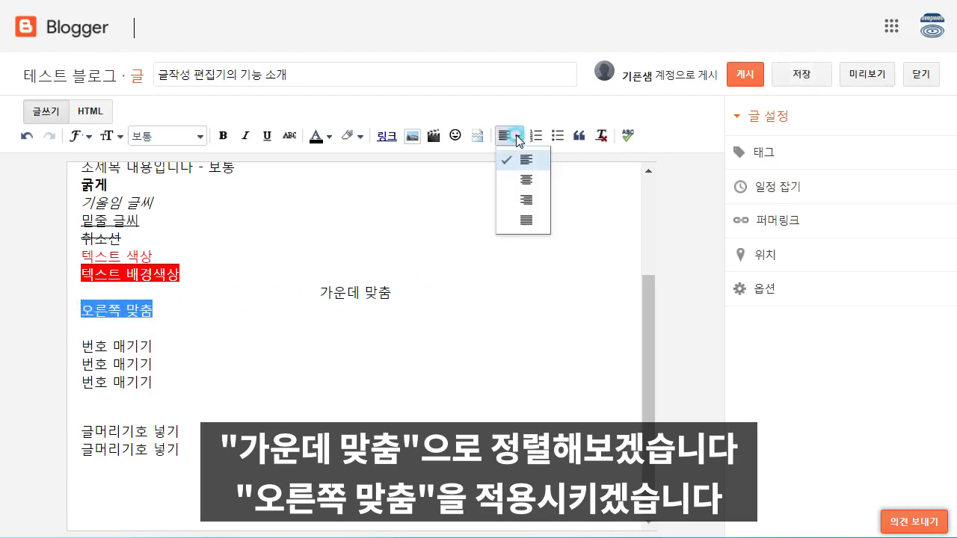
{"action": "left_click", "coordinate": [533, 198]}
- Turn the three "번호 매기기" lines into a numbered list
{"action": "left_click", "coordinate": [172, 376]}
{"action": "left_click", "coordinate": [210, 381]}
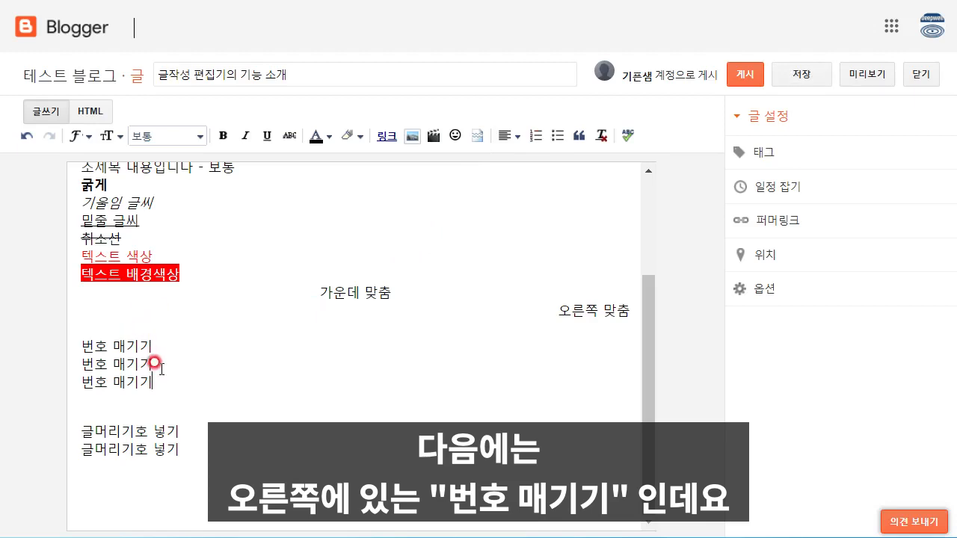
{"action": "left_click_drag", "start_coordinate": [151, 382], "coordinate": [77, 346]}
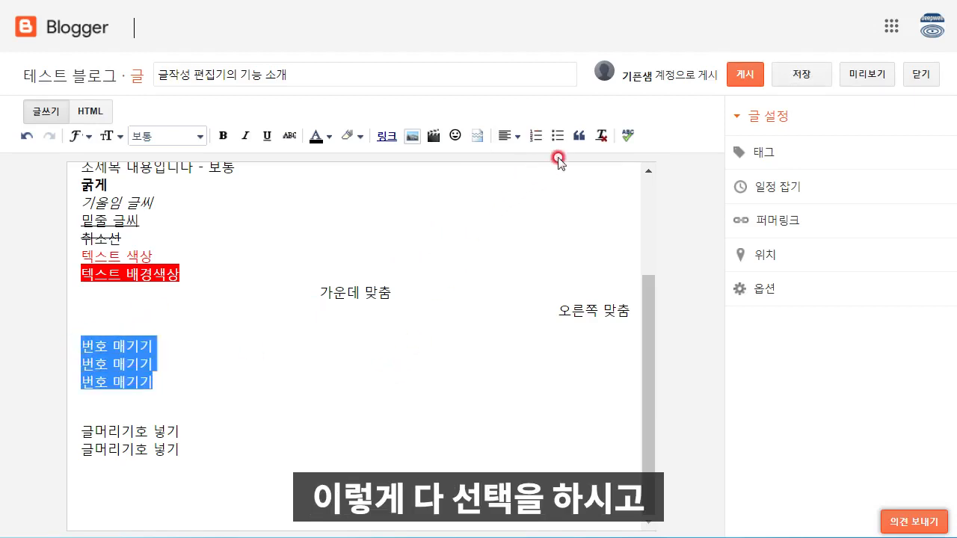
{"action": "left_click", "coordinate": [536, 136]}
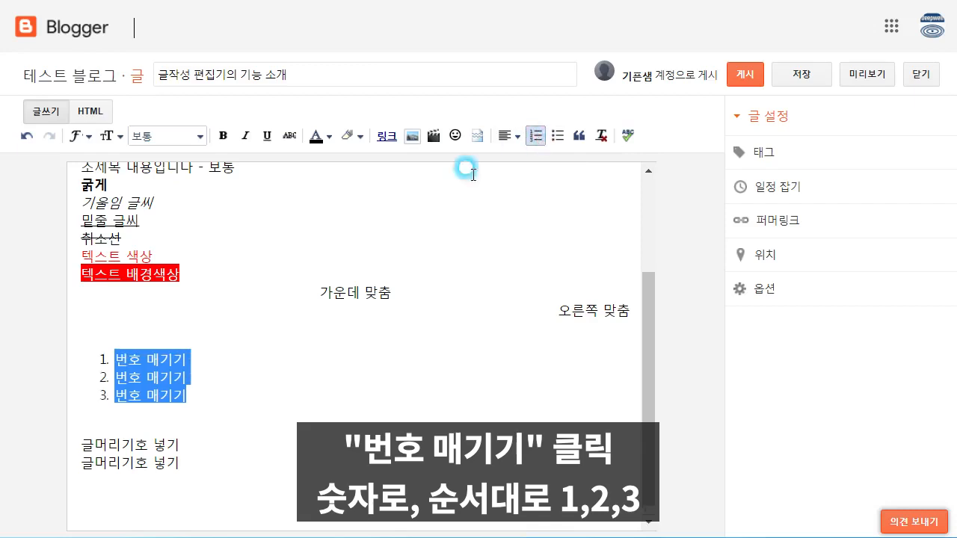
{"action": "left_click", "coordinate": [246, 447]}
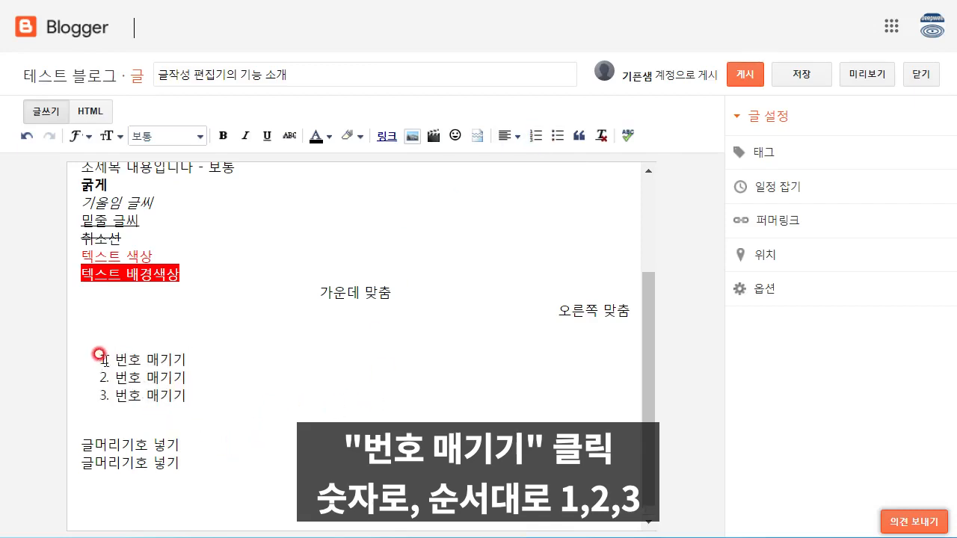
- Add a fourth item "번호 매기기" to the numbered list and remove a blank line below the list
{"action": "left_click", "coordinate": [195, 388]}
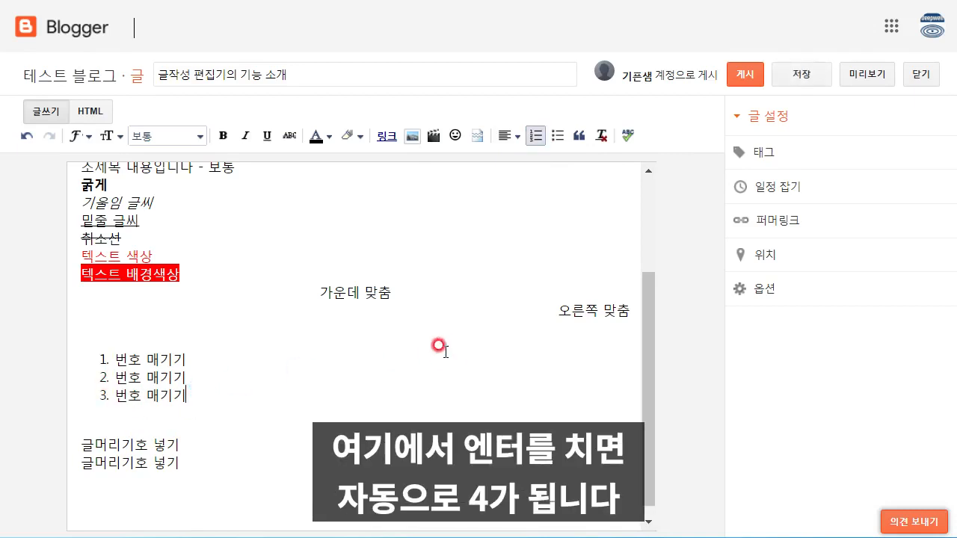
{"action": "key", "text": "Return"}
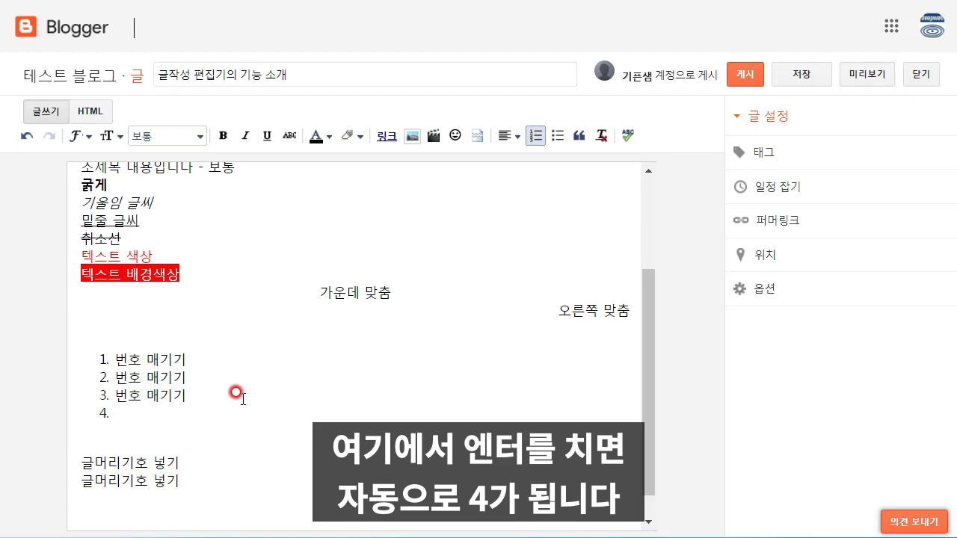
{"action": "type", "text": "번호 매기기기"}
{"action": "key", "text": "Delete"}
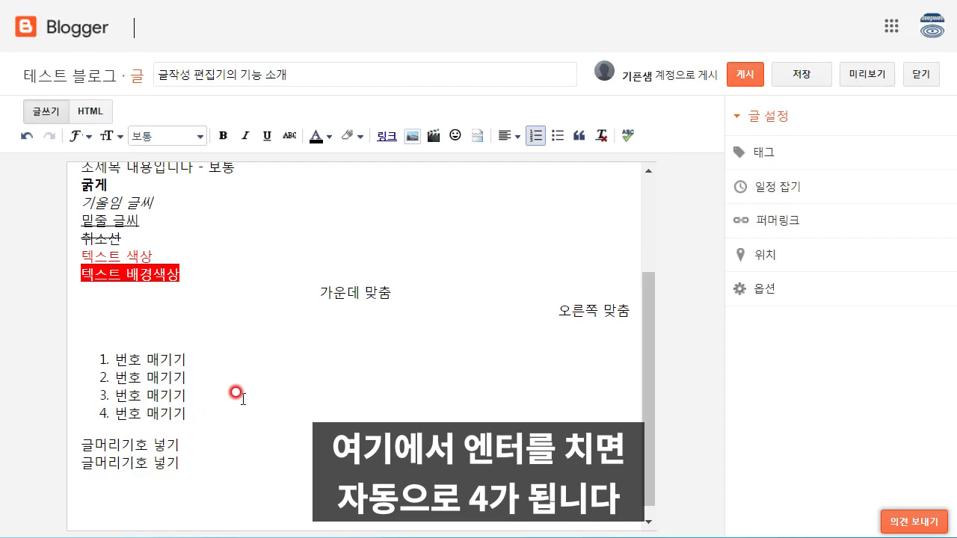
- Turn the two "글머리기호 넣기" lines into a bulleted list
{"action": "left_click", "coordinate": [180, 448]}
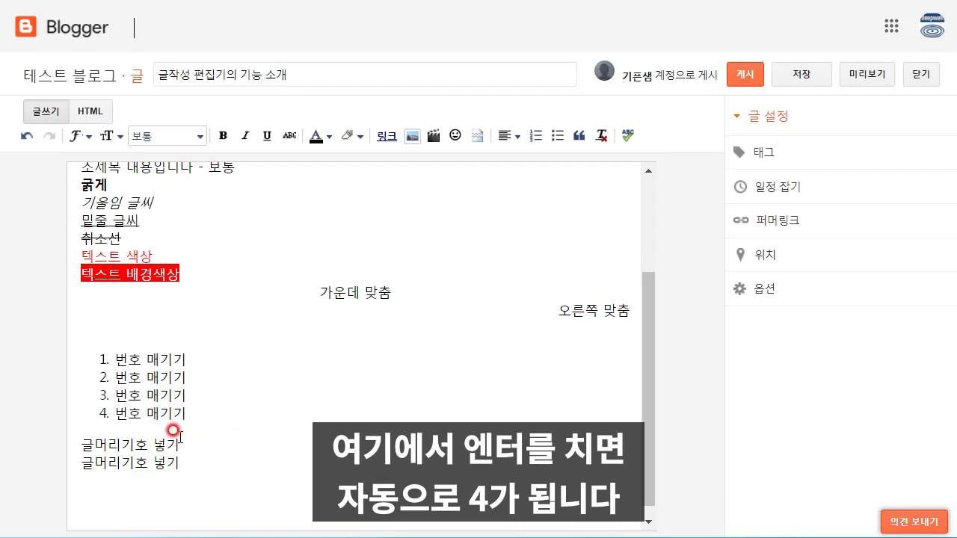
{"action": "left_click_drag", "start_coordinate": [181, 463], "coordinate": [73, 443]}
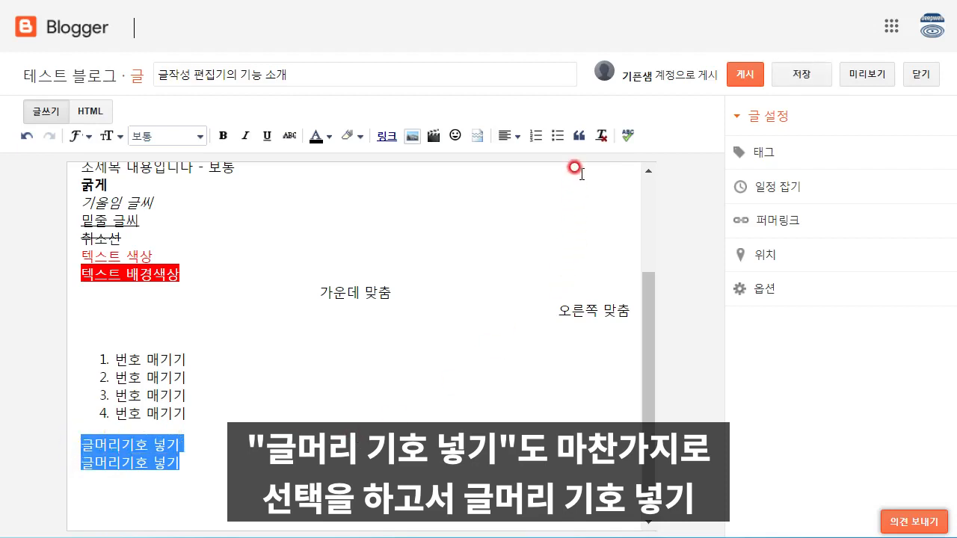
{"action": "left_click", "coordinate": [559, 135]}
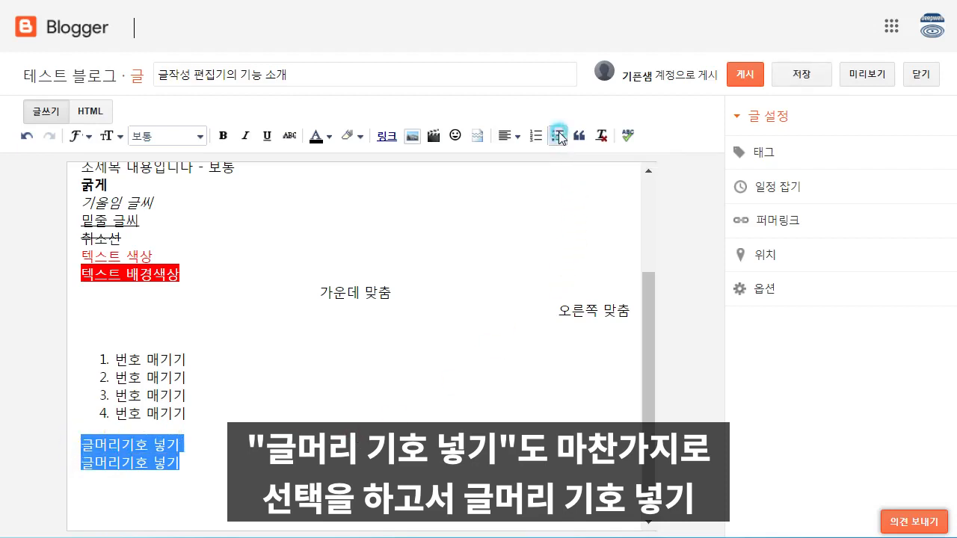
{"action": "left_click", "coordinate": [260, 456]}
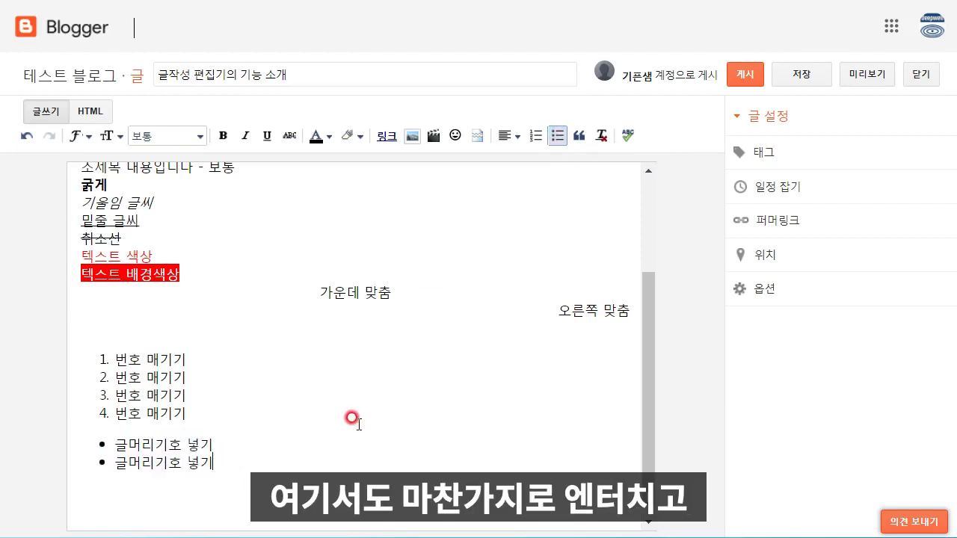
- Add a third item "글머리기호 넣기" at the end of the bulleted list
{"action": "key", "text": "Return"}
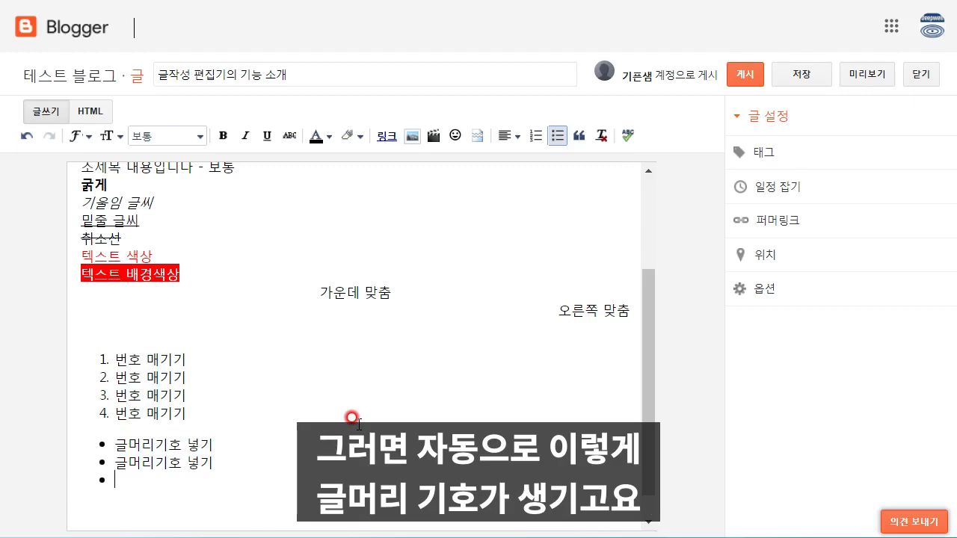
{"action": "type", "text": "글머리기호 넣기"}
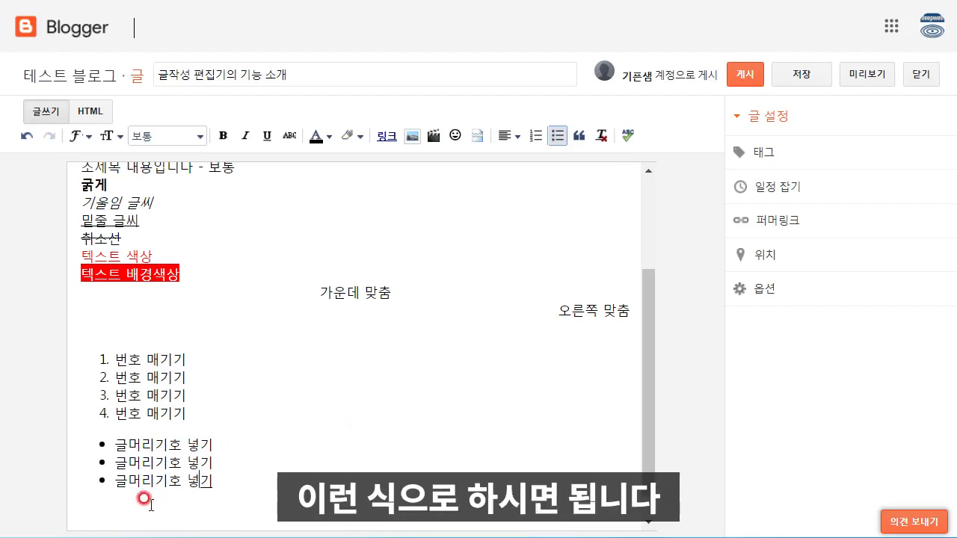
{"action": "left_click", "coordinate": [107, 491]}
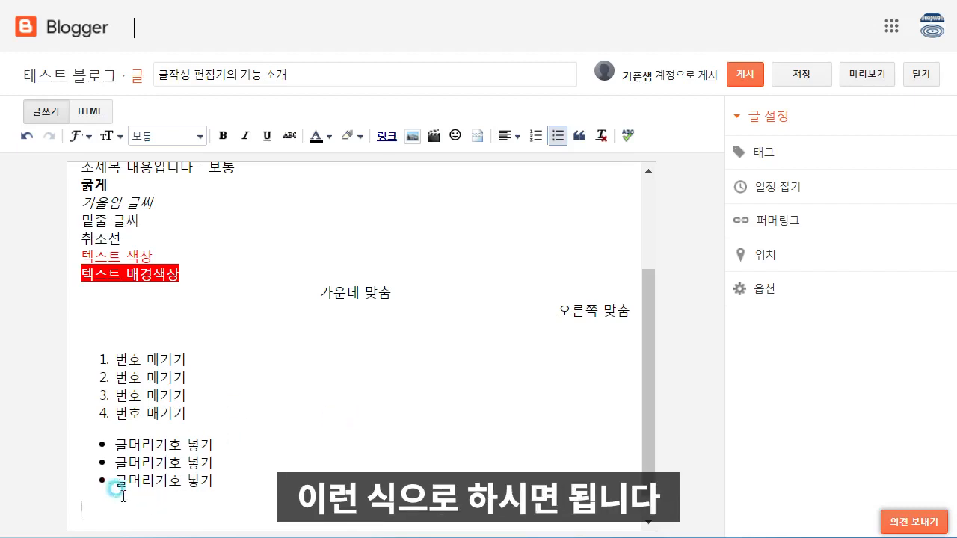
{"action": "left_click_drag", "start_coordinate": [646, 388], "coordinate": [646, 438]}
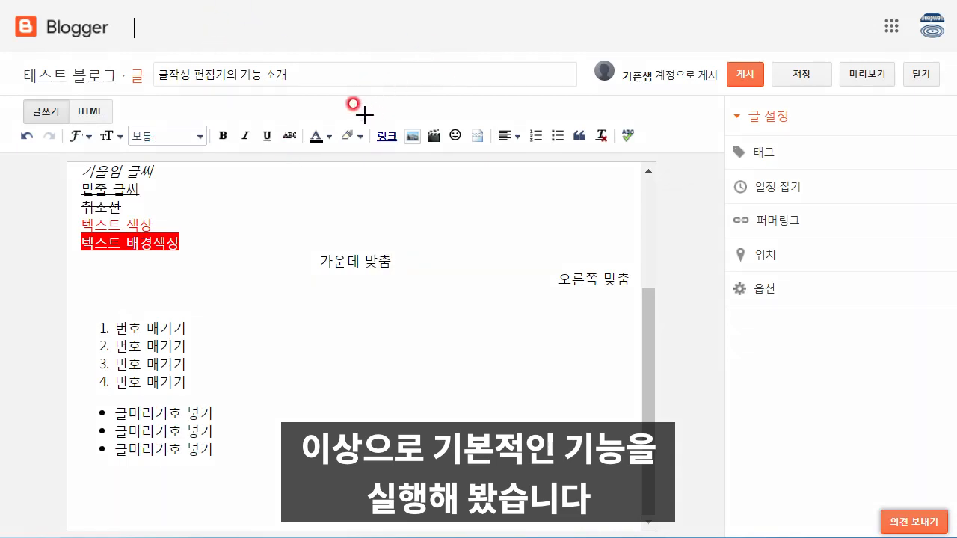
{"action": "mouse_move", "coordinate": [364, 114]}
{"action": "left_mouse_down"}
{"action": "mouse_move", "coordinate": [397, 146]}
{"action": "mouse_move", "coordinate": [465, 154]}
{"action": "left_mouse_up"}
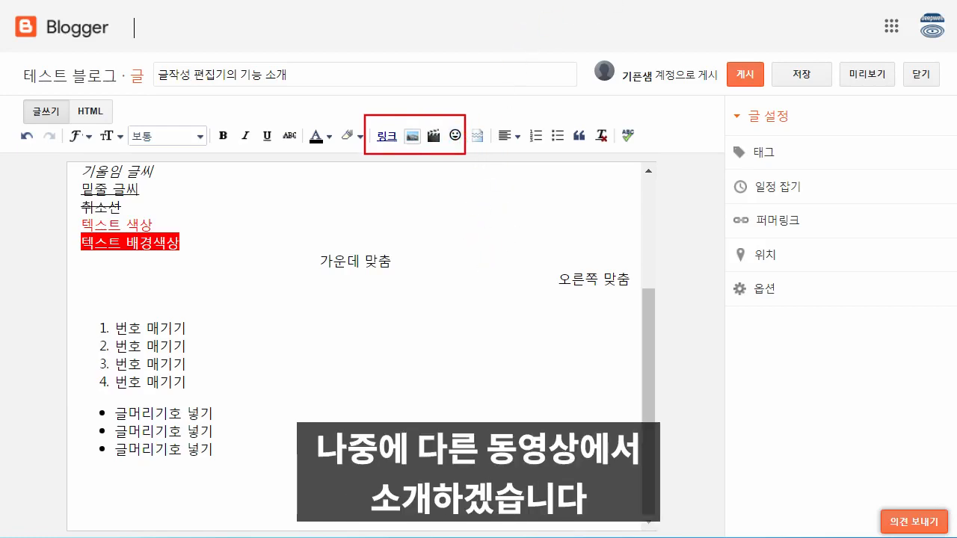
{"action": "key", "text": "Escape"}
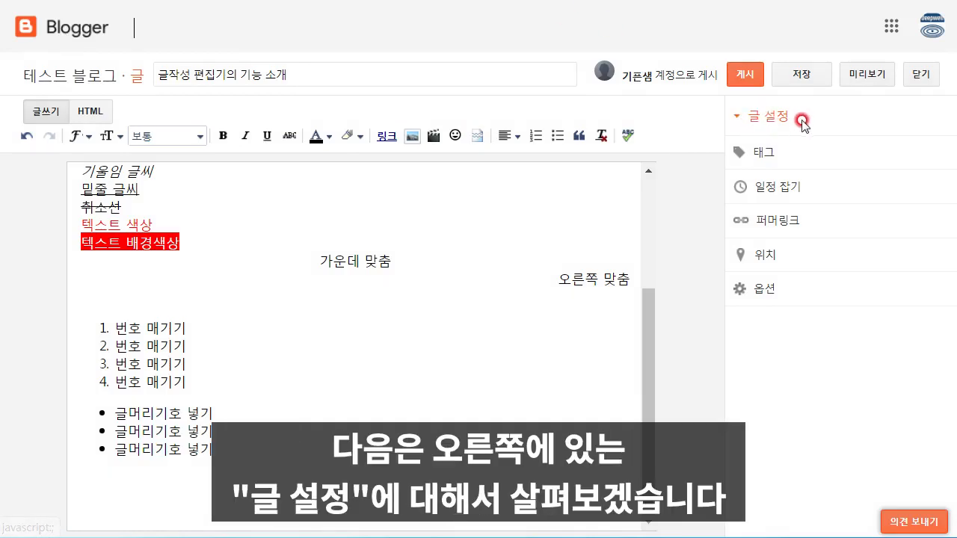
{"action": "left_click", "coordinate": [776, 118]}
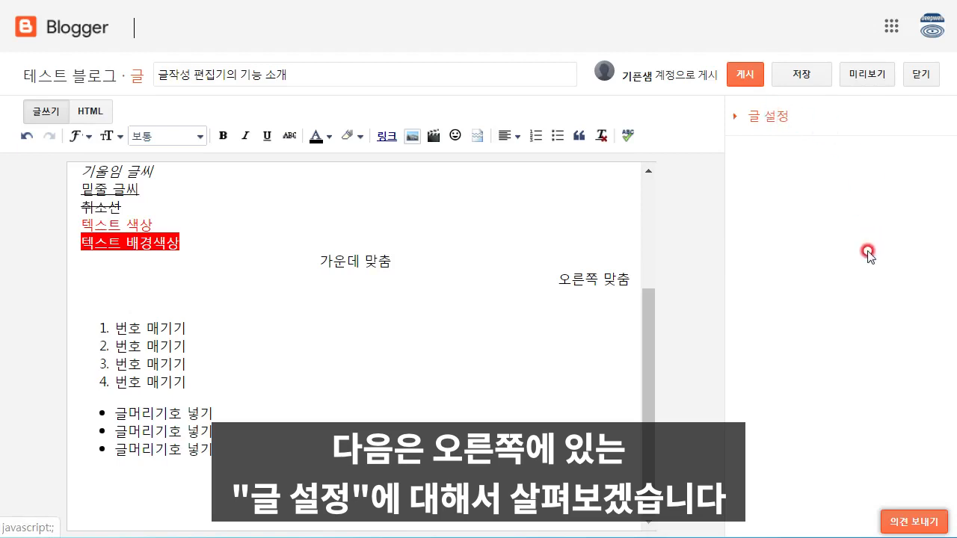
{"action": "left_click", "coordinate": [767, 129]}
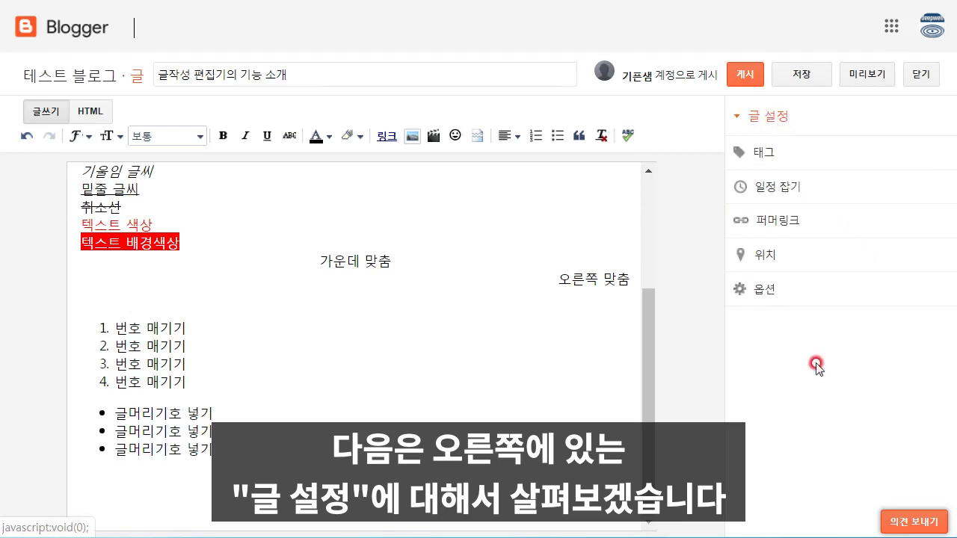
- Add the comma-separated labels "글작성" and "기능소개" to the post's tags
{"action": "left_click", "coordinate": [768, 157]}
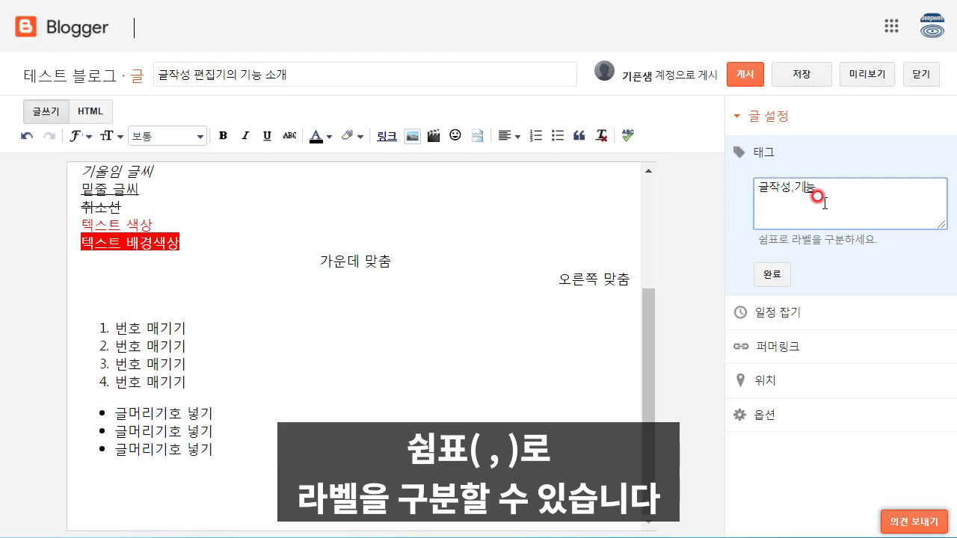
{"action": "left_click", "coordinate": [854, 260]}
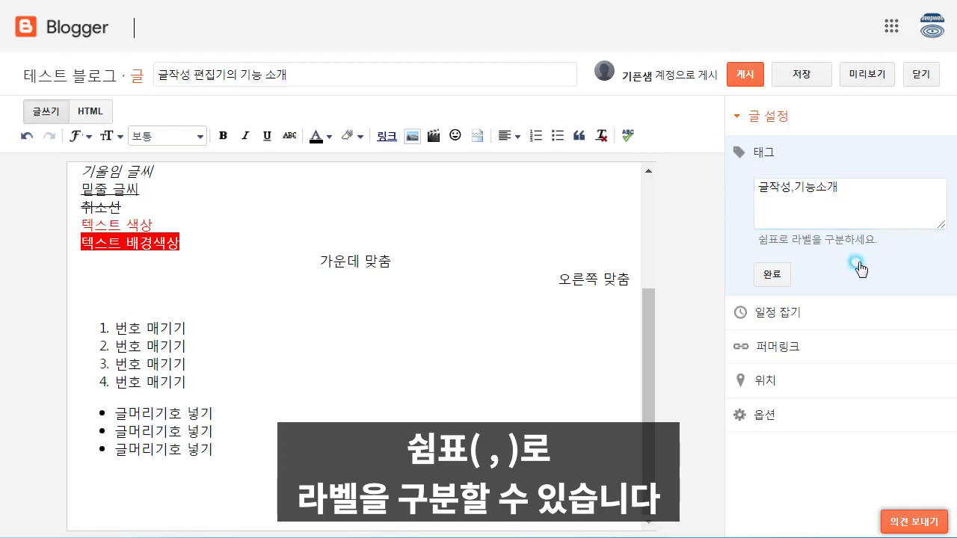
{"action": "left_click", "coordinate": [772, 277]}
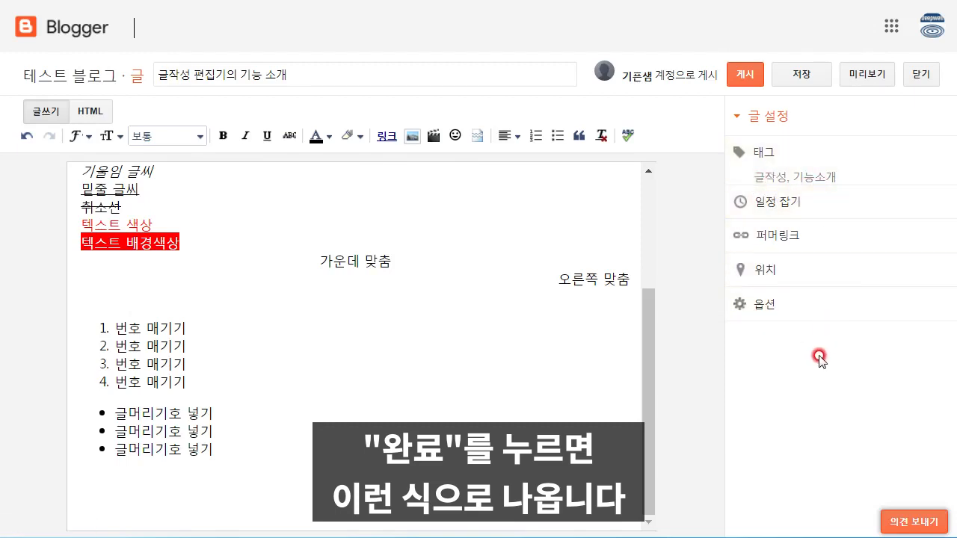
{"action": "left_click", "coordinate": [759, 153]}
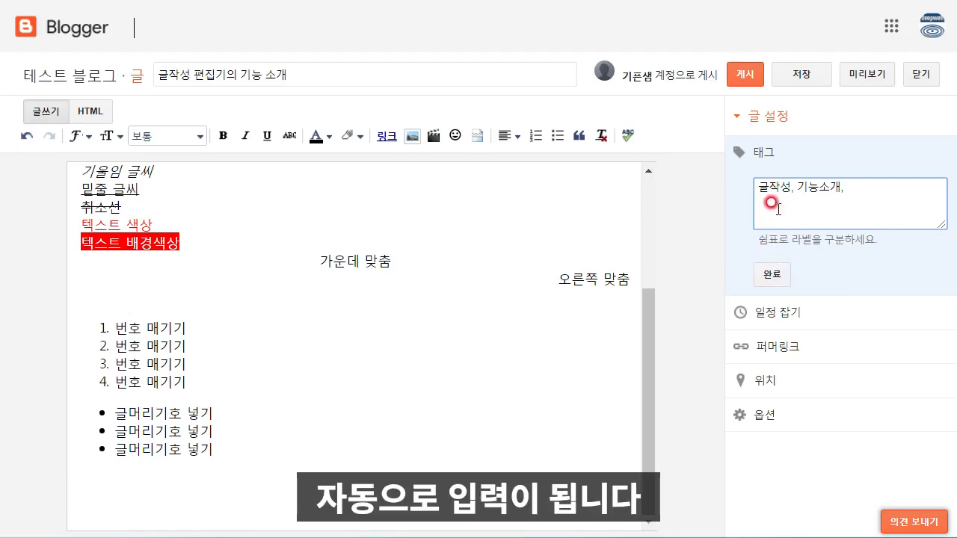
{"action": "left_click", "coordinate": [772, 274]}
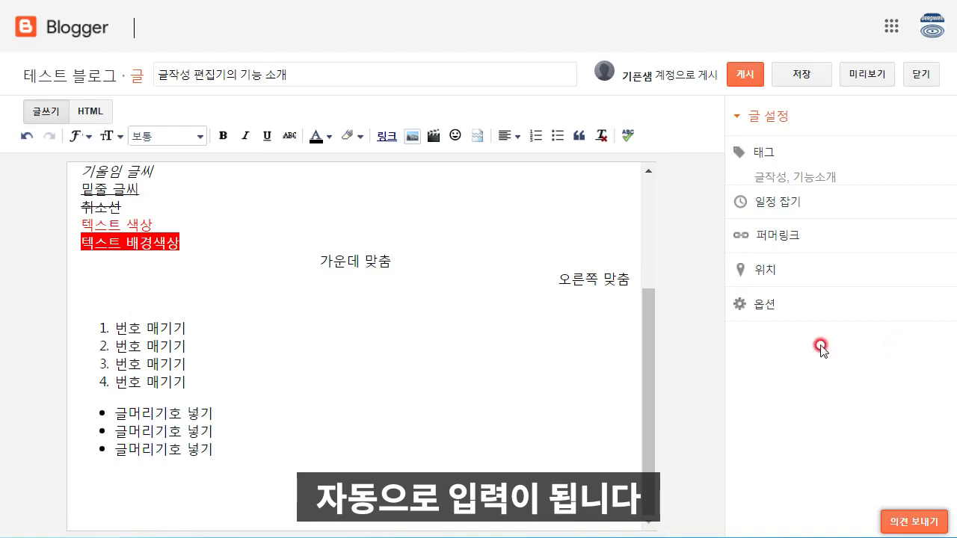
- Give the post a custom permalink with "create-post" as its address name
{"action": "left_click", "coordinate": [770, 236]}
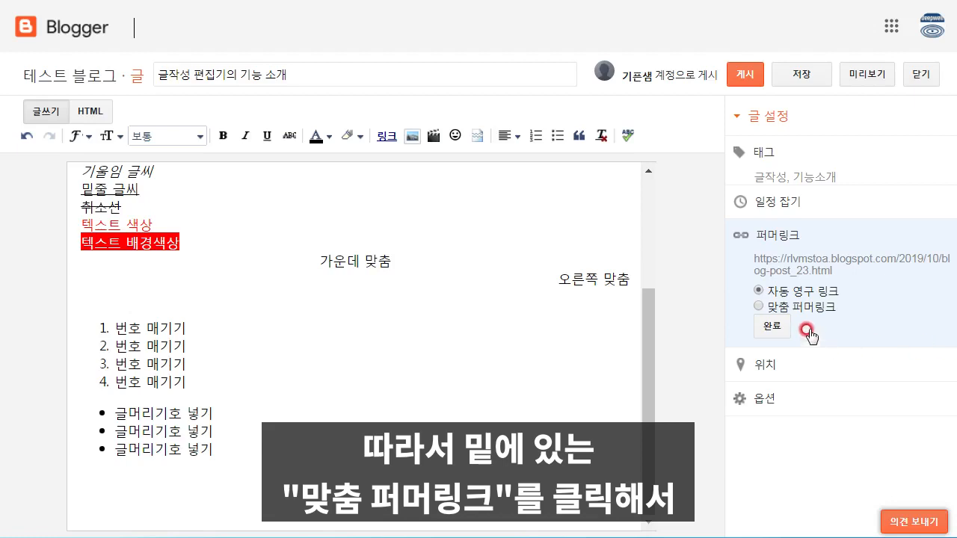
{"action": "left_click", "coordinate": [759, 307]}
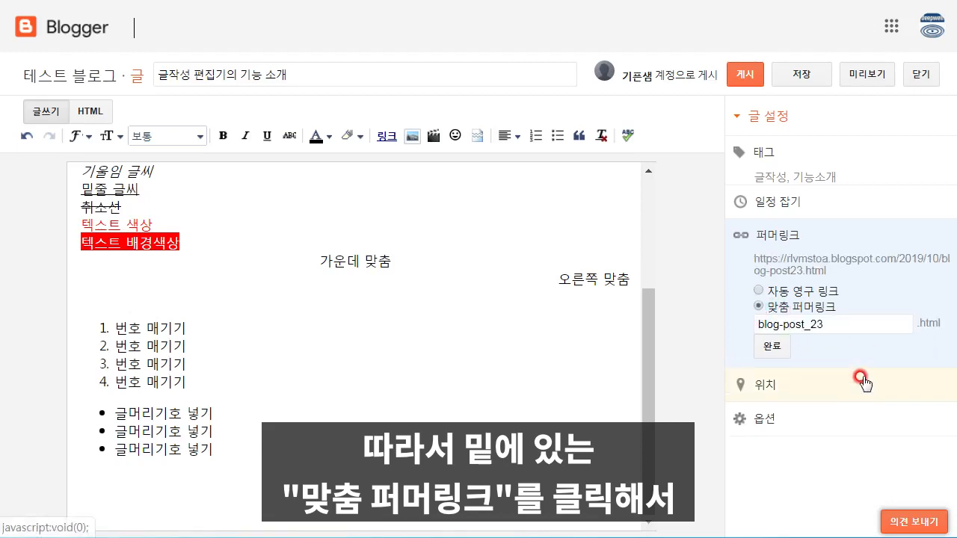
{"action": "left_click_drag", "start_coordinate": [829, 324], "coordinate": [752, 320]}
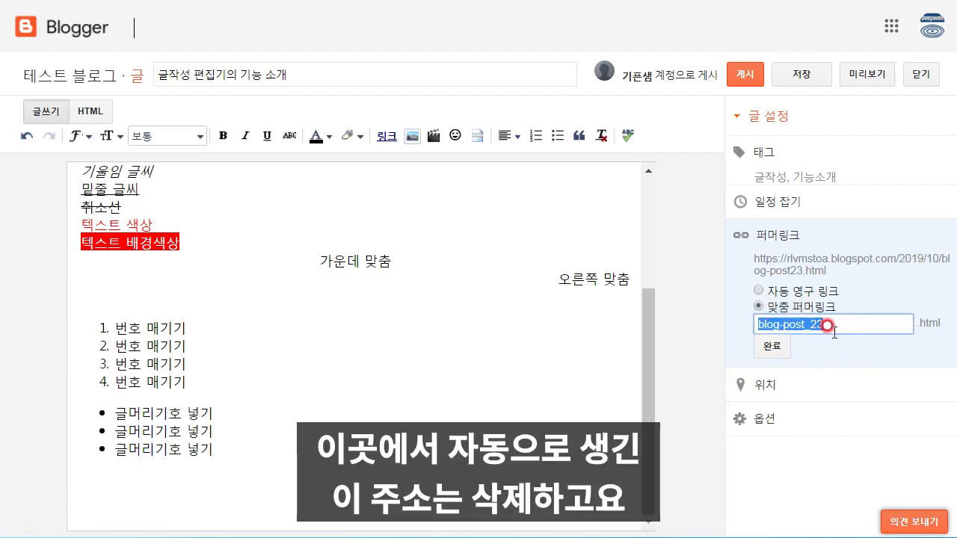
{"action": "key", "text": "BackSpace"}
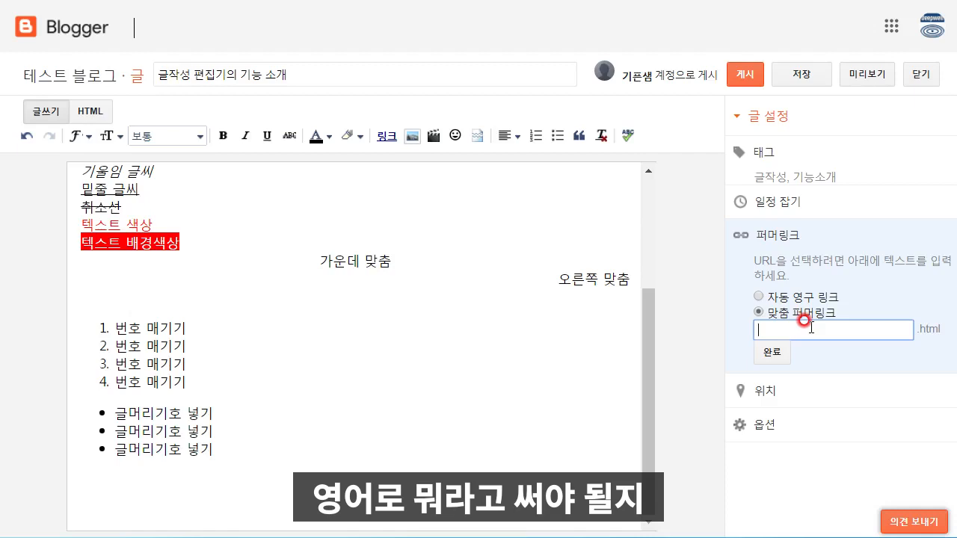
{"action": "type", "text": "reate-"}
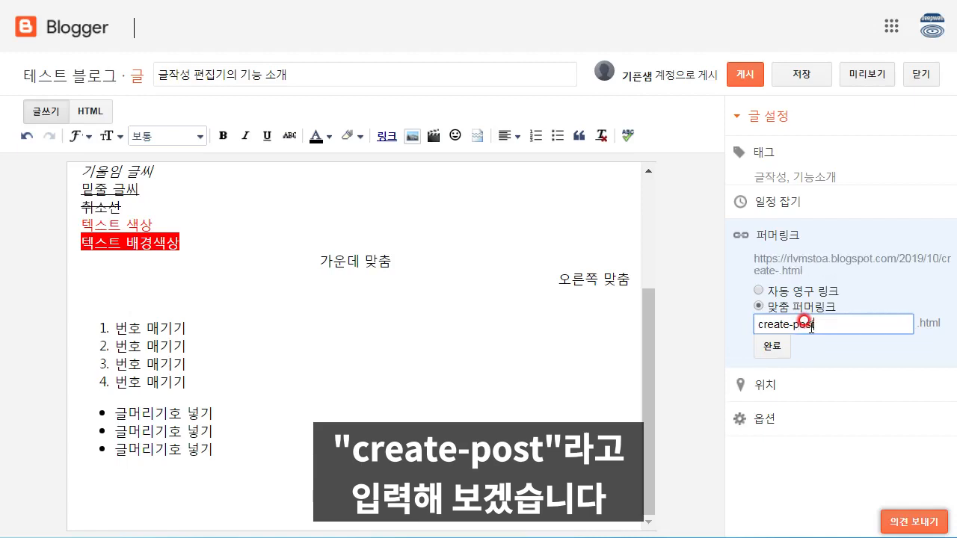
{"action": "type", "text": "post"}
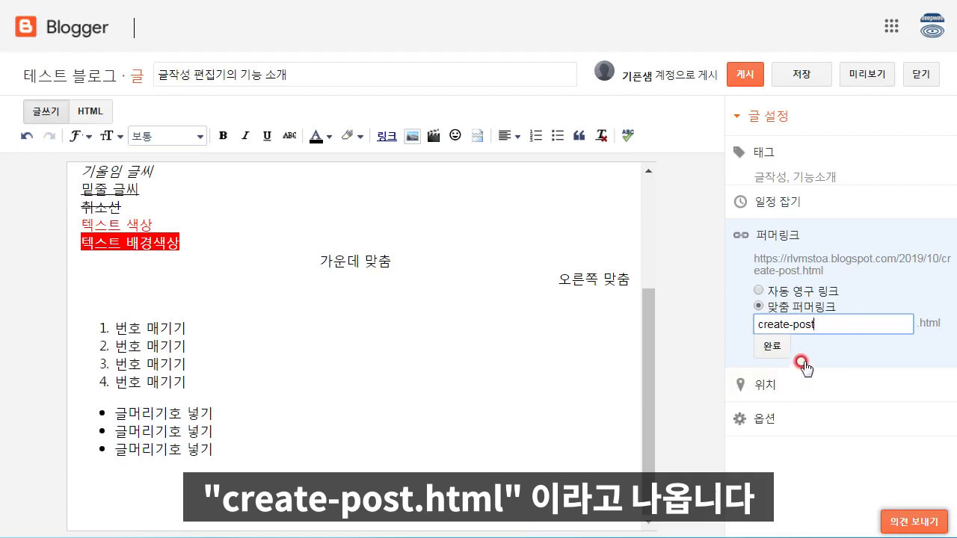
{"action": "left_click", "coordinate": [773, 347]}
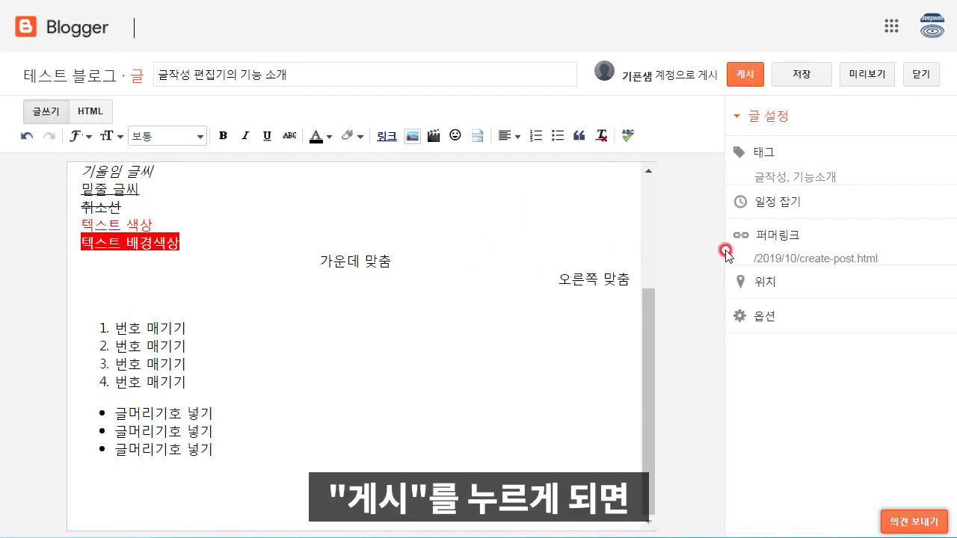
{"action": "left_click", "coordinate": [764, 236]}
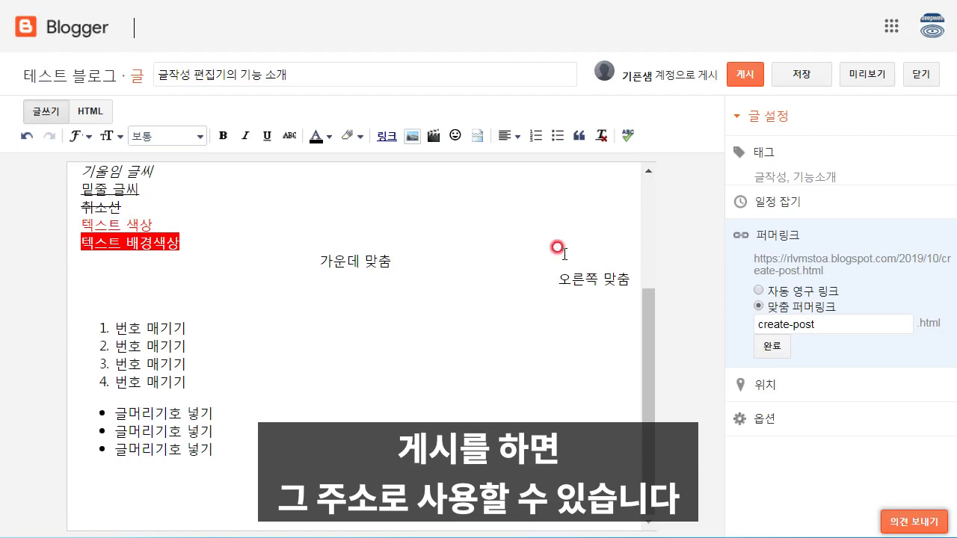
{"action": "left_click", "coordinate": [773, 343]}
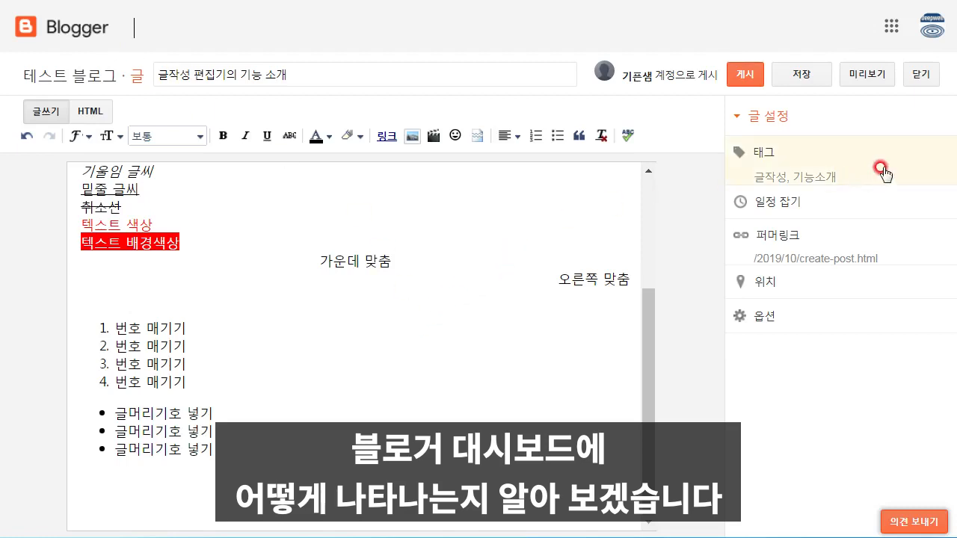
{"action": "left_click", "coordinate": [921, 75]}
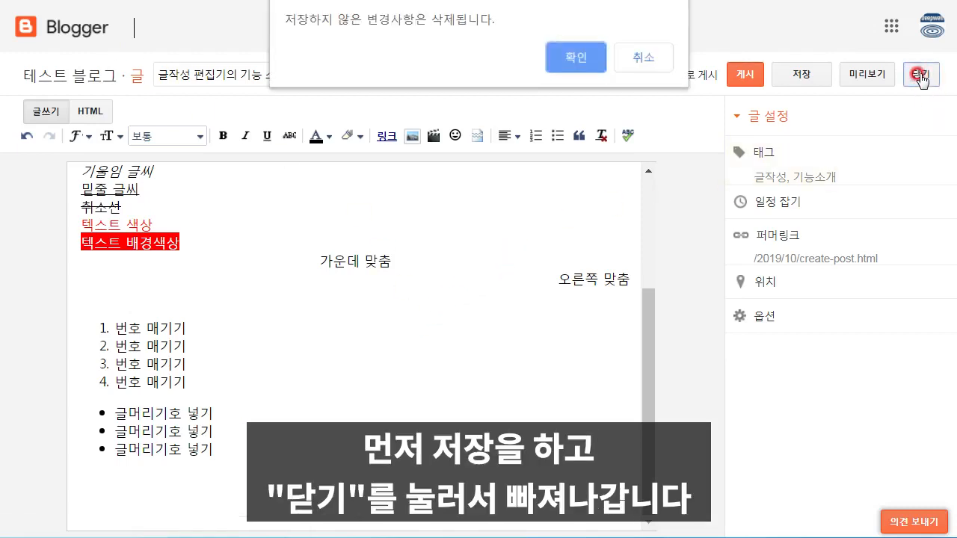
{"action": "left_click", "coordinate": [576, 62]}
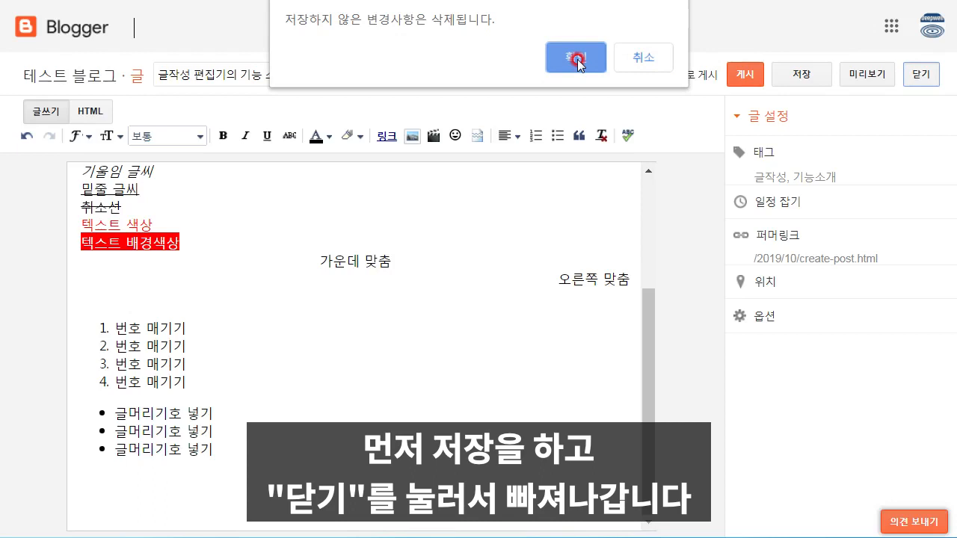
{"action": "left_click", "coordinate": [643, 58]}
- Save the draft post and close the editor to return to the list of all posts
{"action": "left_click", "coordinate": [799, 75]}
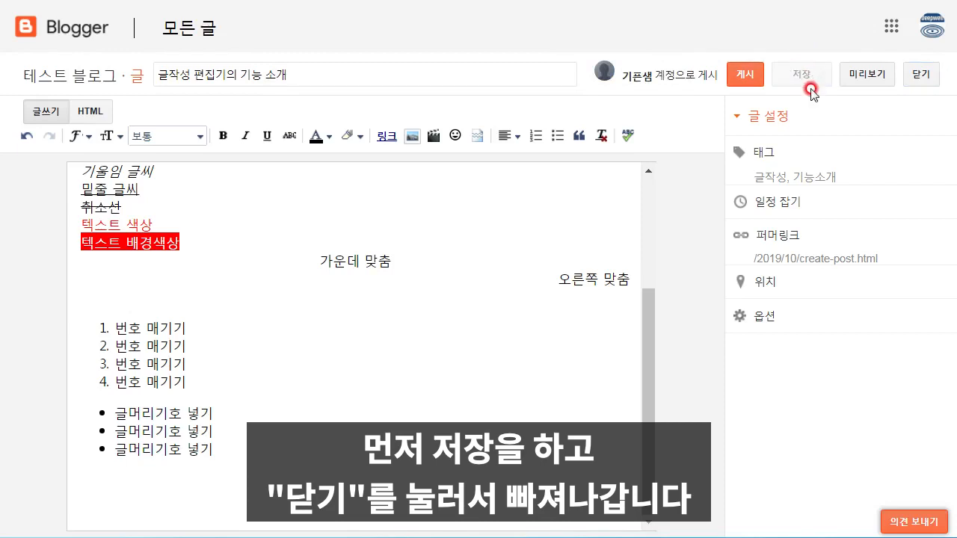
{"action": "left_click", "coordinate": [921, 74]}
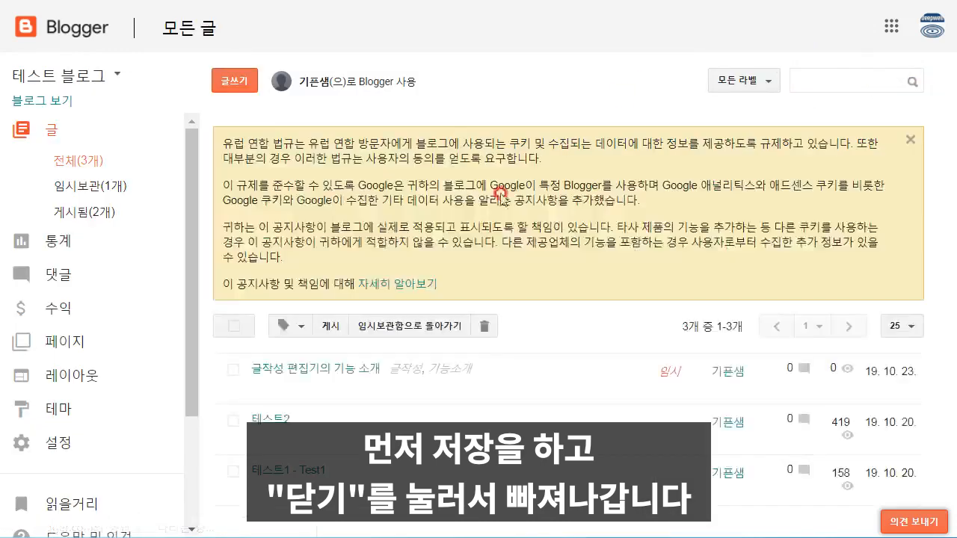